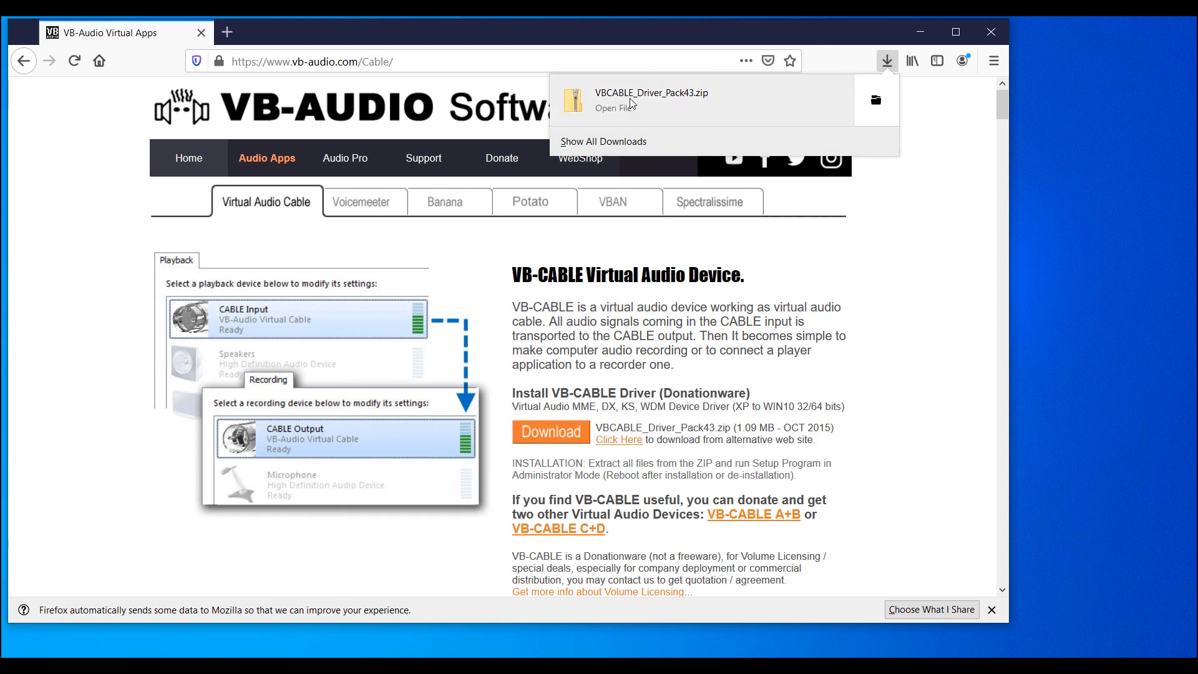
Step: Open the Downloads folder and extract VBCABLE_Driver_Pack43 into a folder of the same name
scroll(610, 326, "down", 3)
right_click(618, 400)
left_click(652, 461)
scroll(625, 444, "down", 3)
left_click(371, 186)
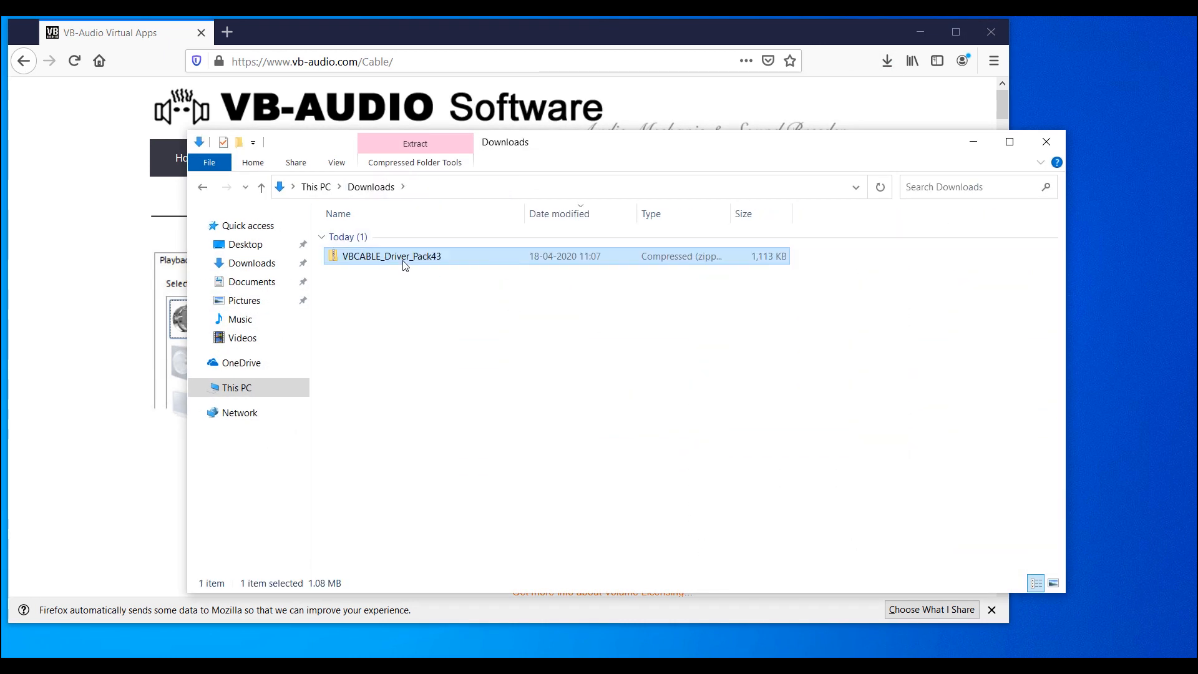
right_click(402, 255)
left_click(479, 307)
left_click(726, 501)
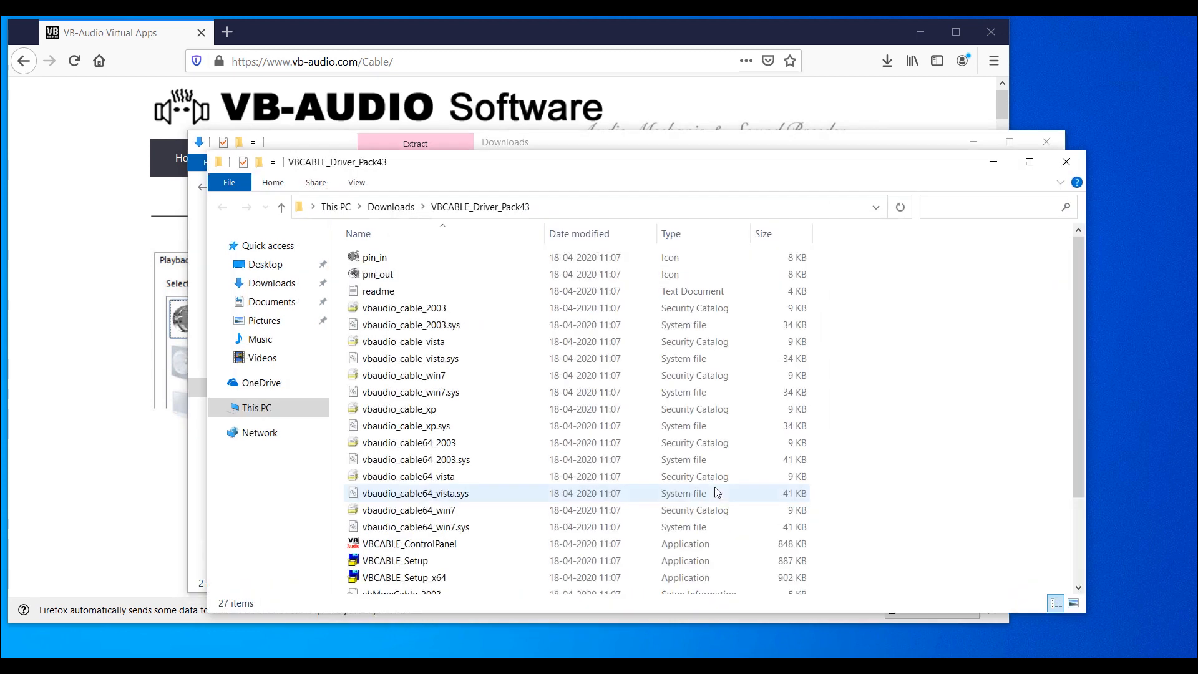
Step: Run VBCABLE_Setup_x64 from the extracted folder and install the VB-Audio Virtual Cable driver, approving its device software
scroll(696, 465, "down", 1)
left_click(424, 538)
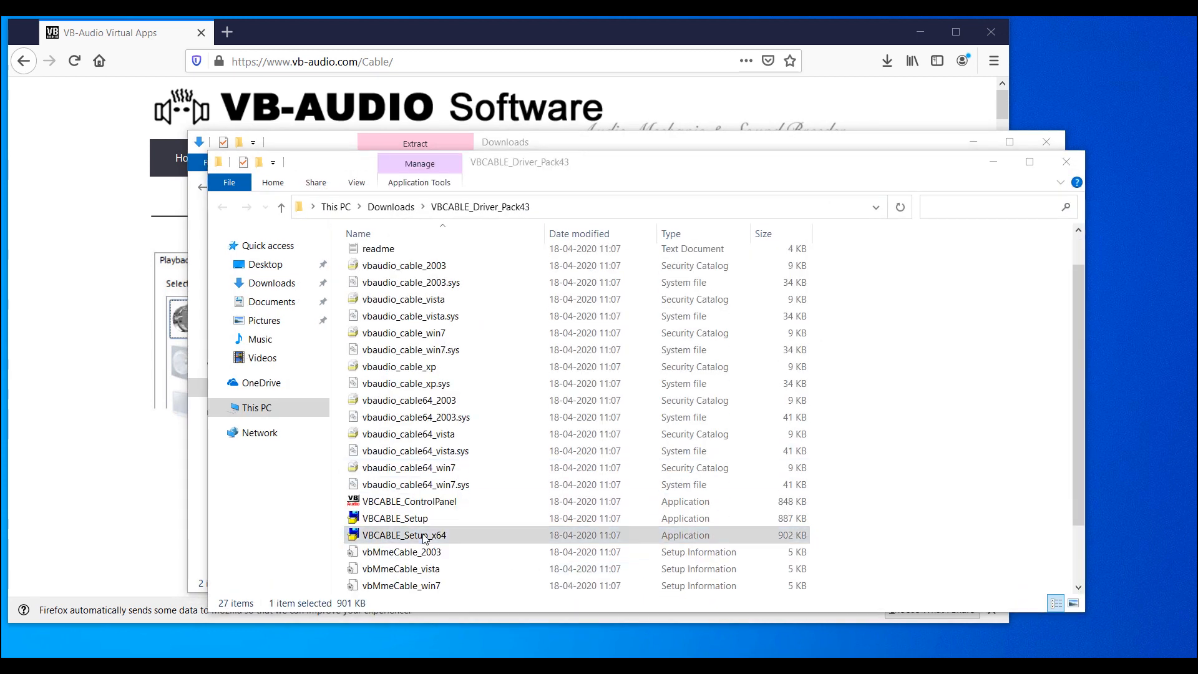
left_click(677, 430)
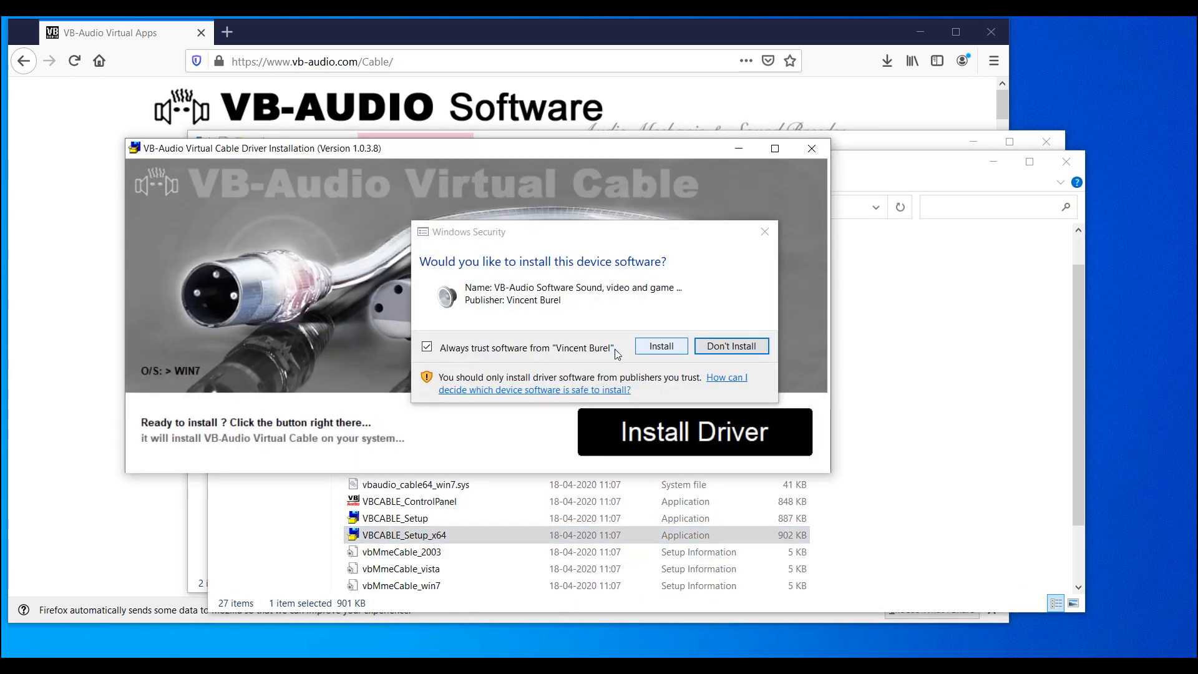
left_click(662, 354)
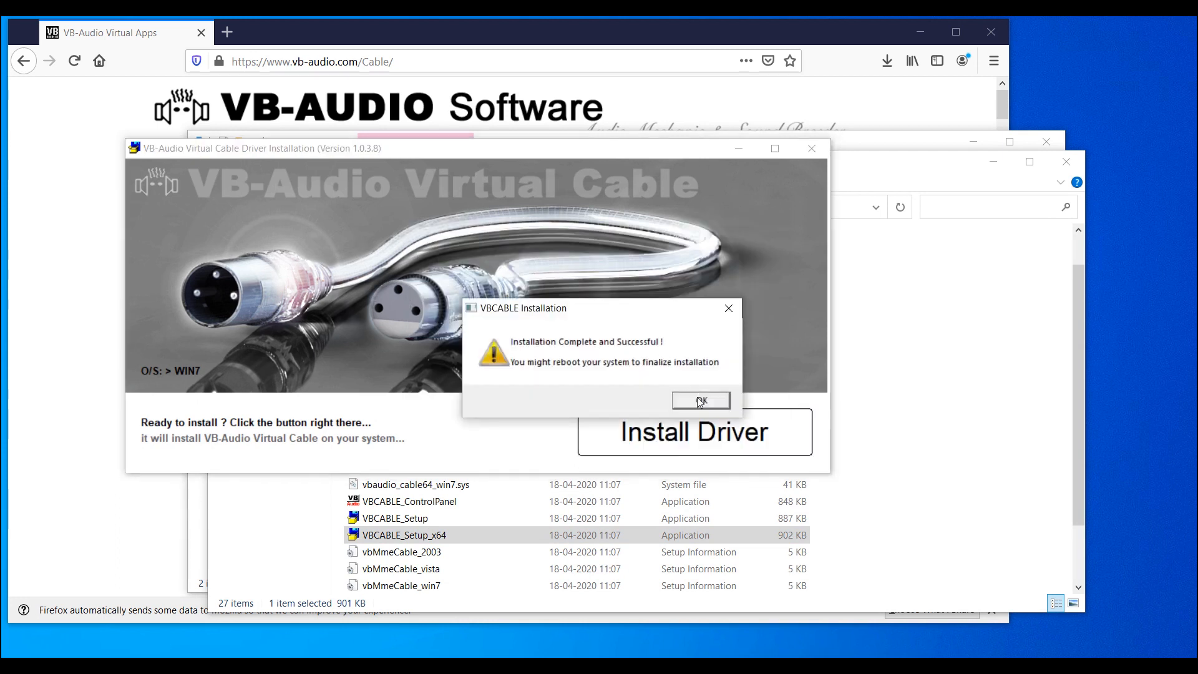
left_click(699, 399)
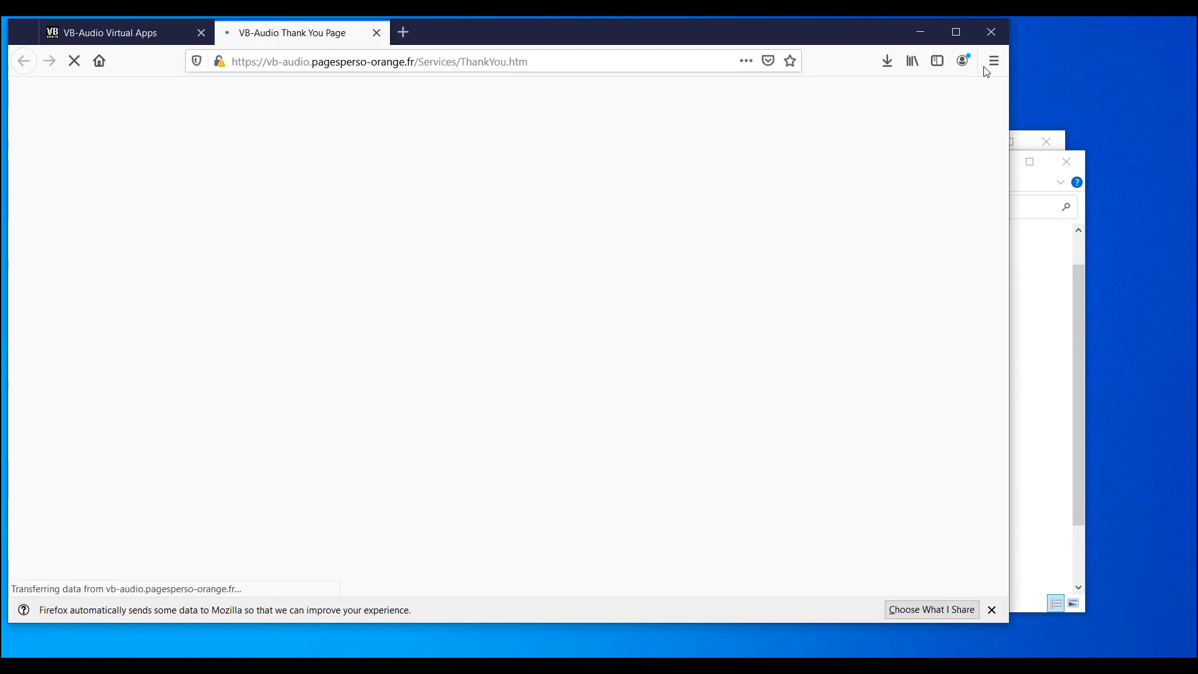
Step: Minimize the browser and close both open folder windows to clear the desktop
left_click(921, 32)
left_click(1067, 162)
left_click(1048, 143)
Step: Open the Windows Control Panel and bring up its Sound settings
key("super")
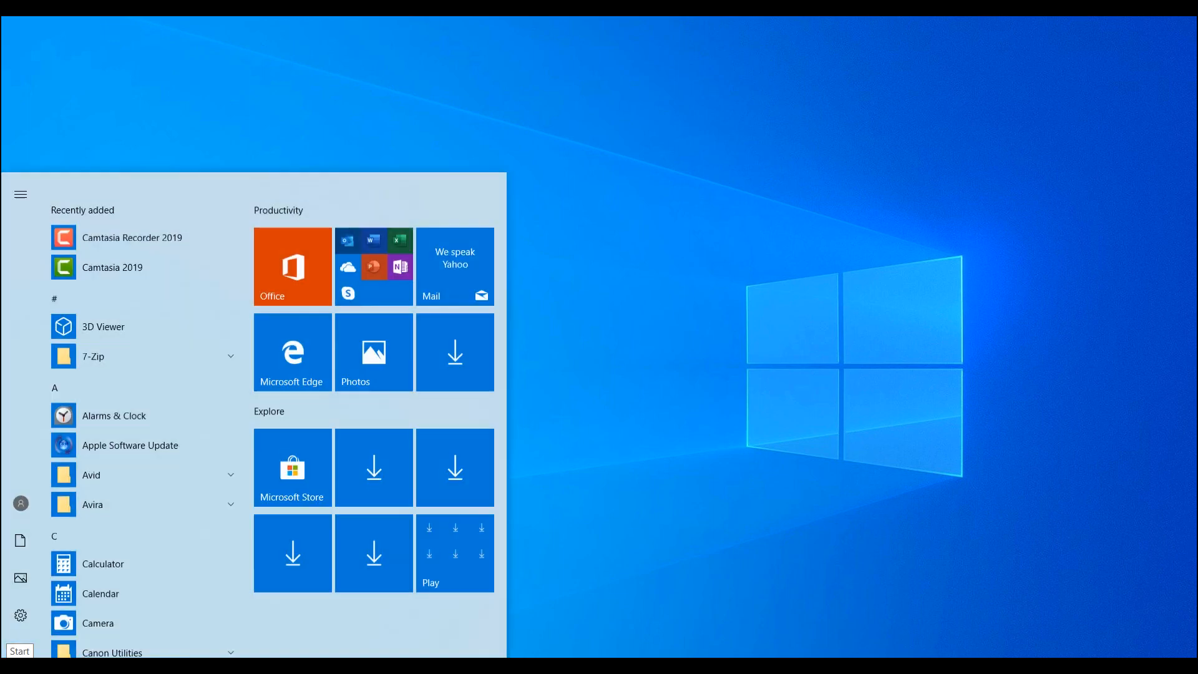
type("co")
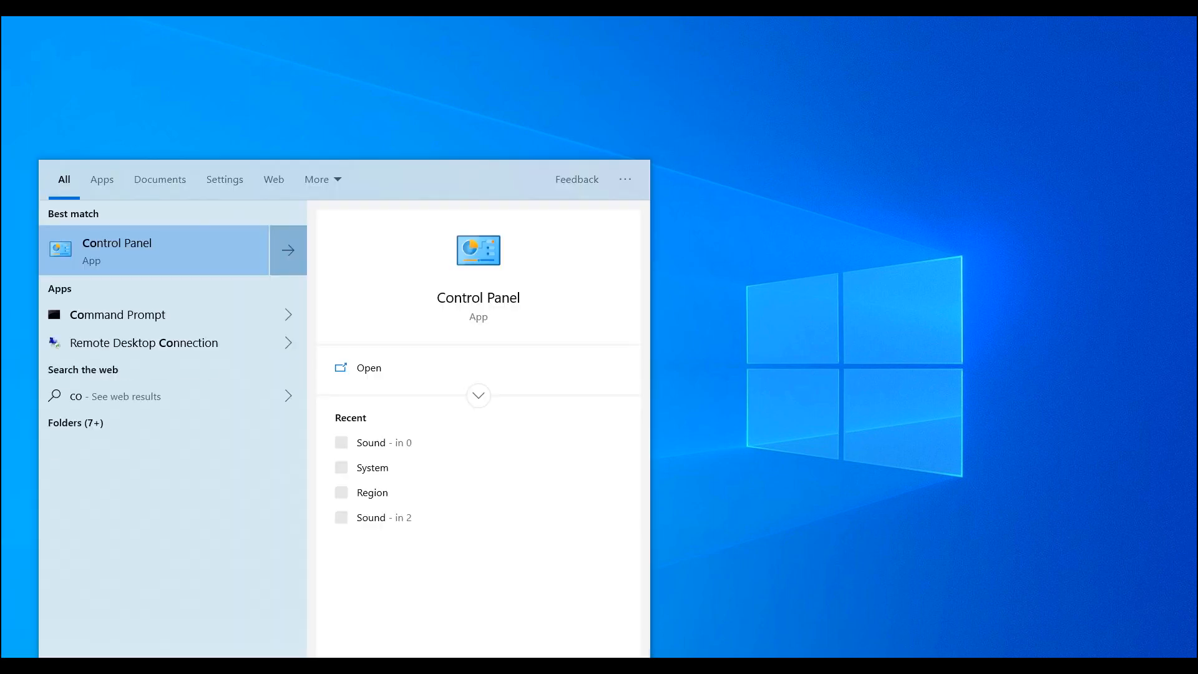
key("Return")
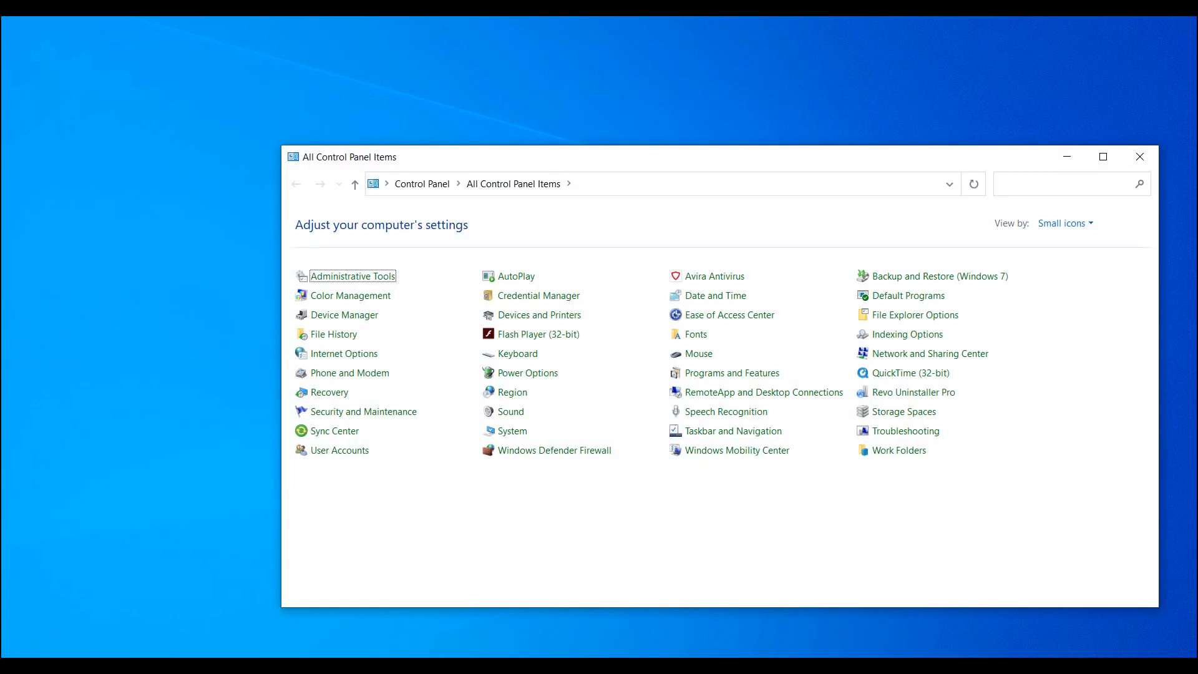
left_click(522, 414)
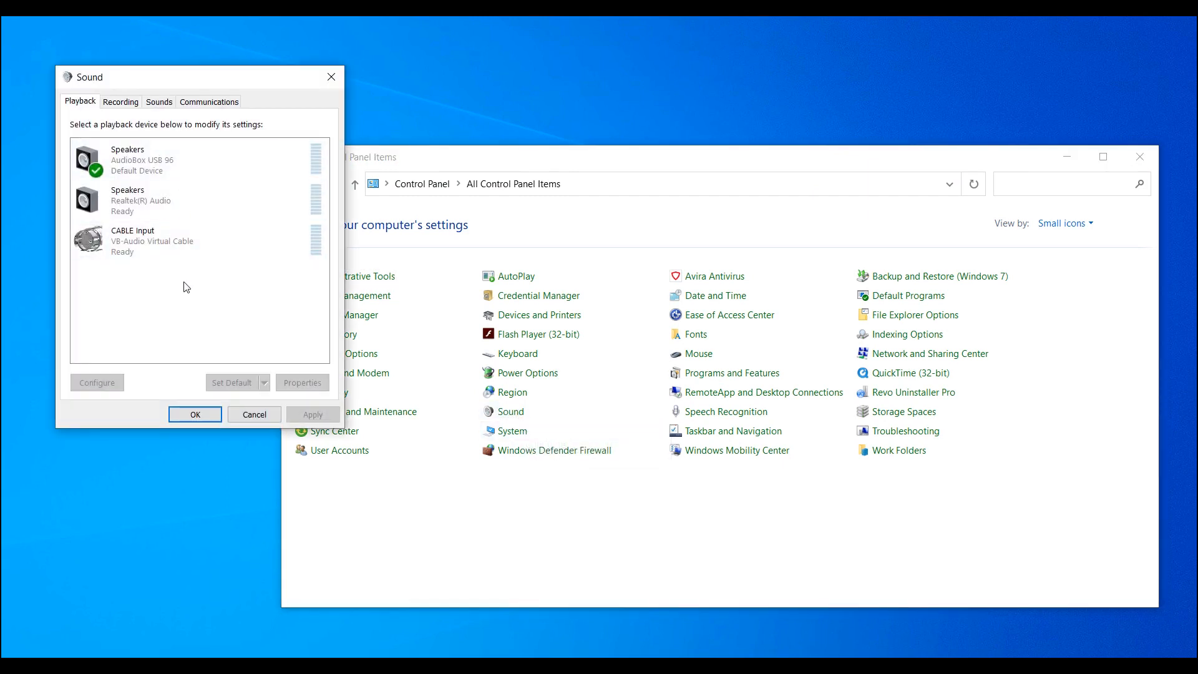
Step: Show disabled devices among the recording devices and enable Stereo Mix (Realtek(R) Audio)
left_click(122, 103)
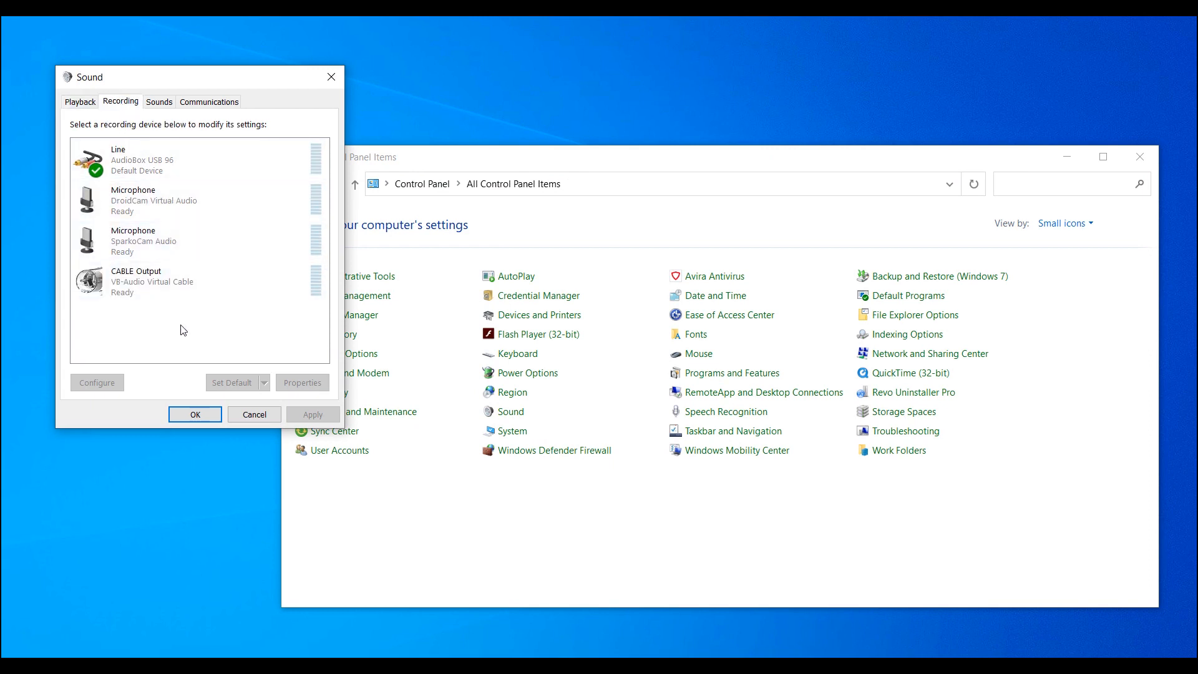
right_click(255, 316)
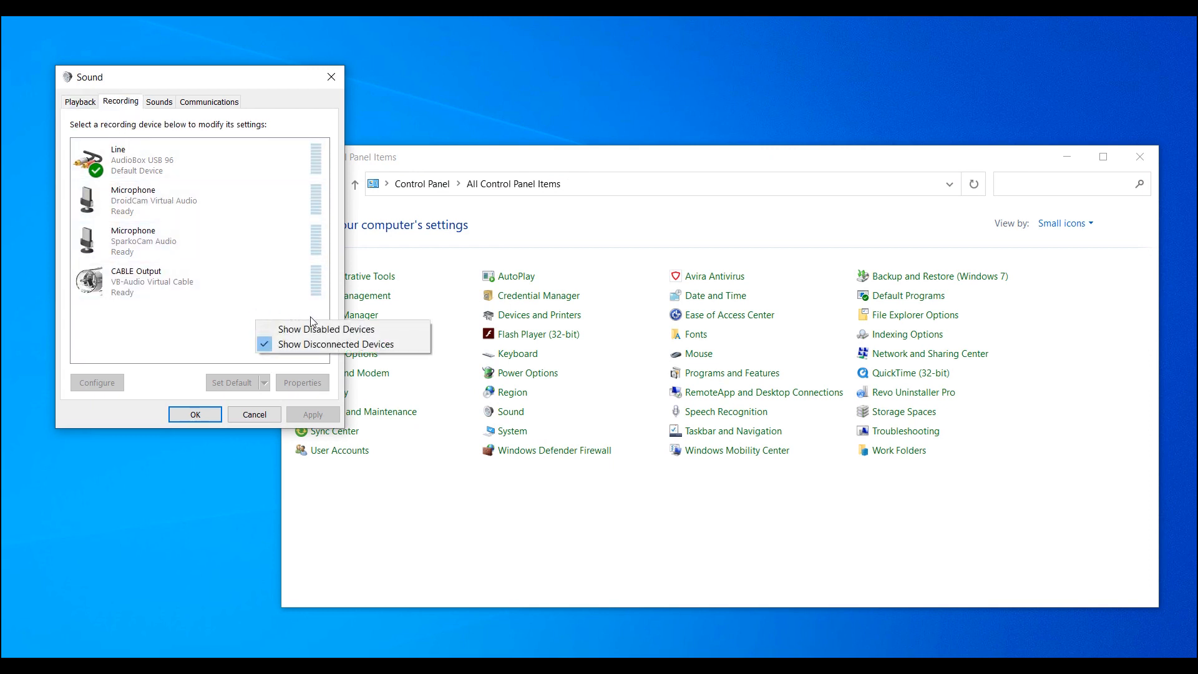
left_click(322, 332)
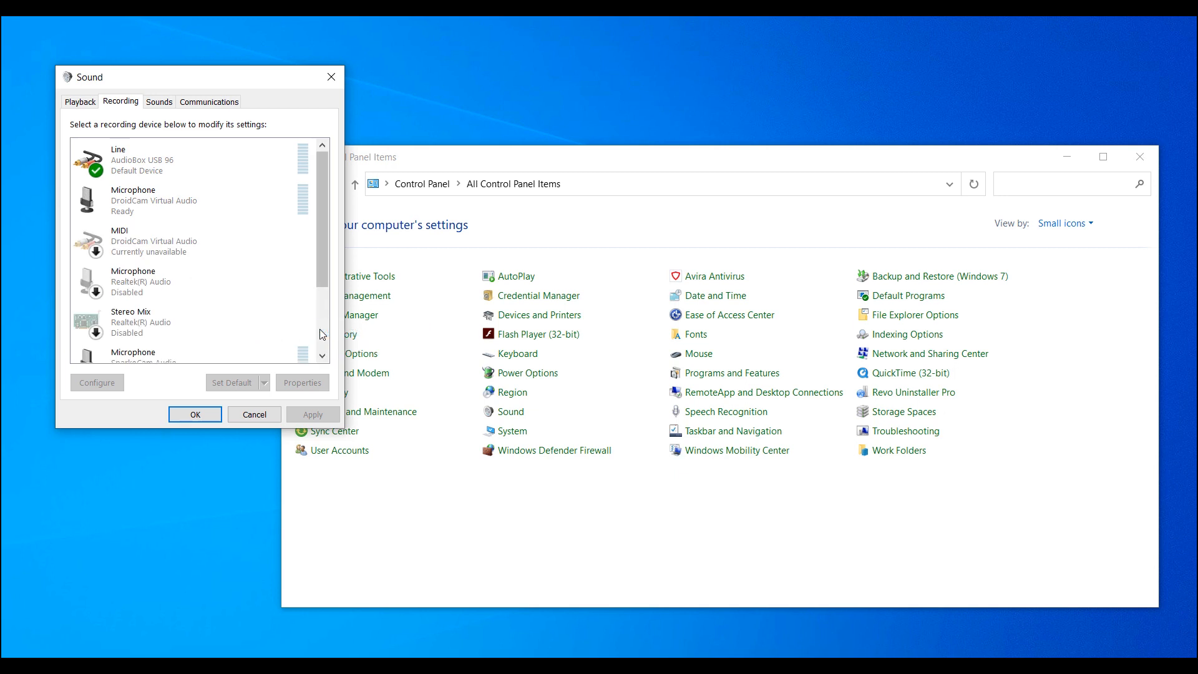
left_click_drag(325, 218, 324, 250)
left_click(166, 258)
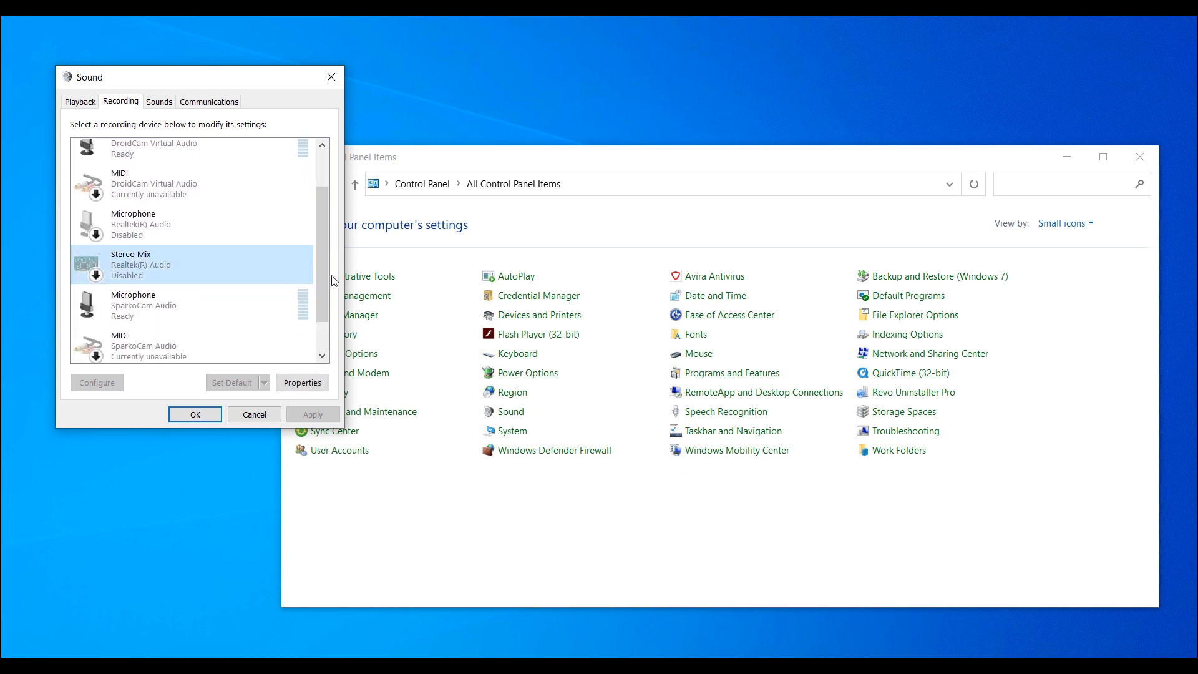
right_click(189, 263)
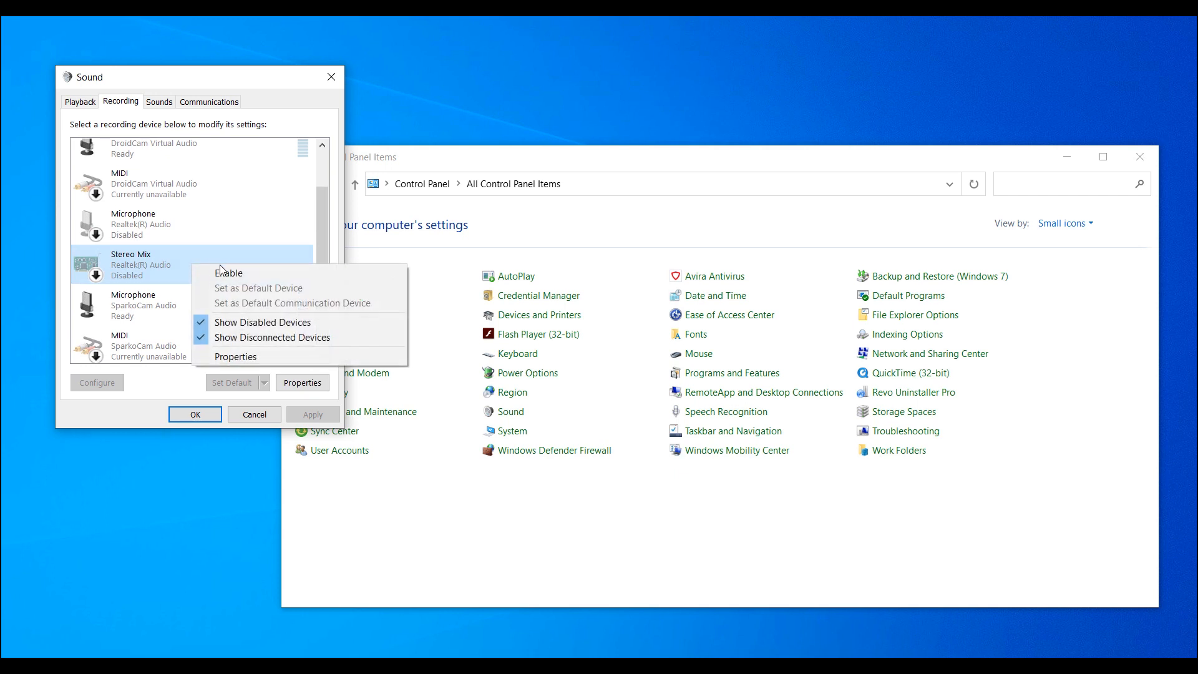
left_click(240, 274)
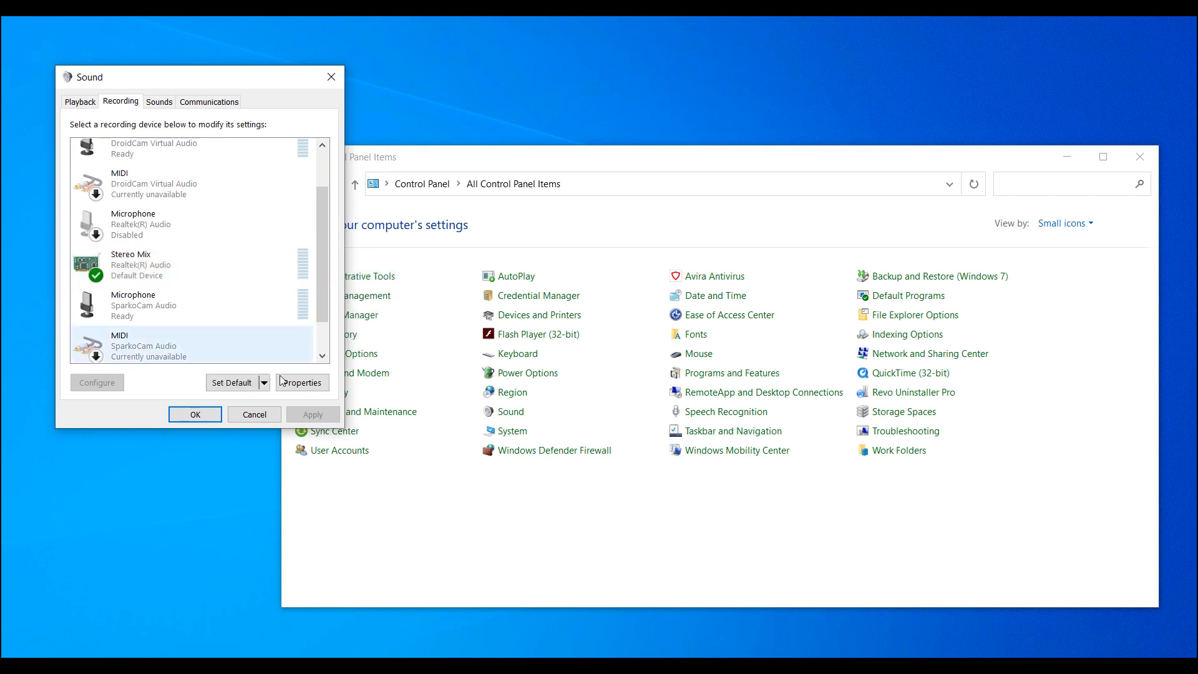
Step: Set Stereo Mix to listen to this device, with playback through CABLE Input (VB-Audio Virtual Cable)
left_click(168, 265)
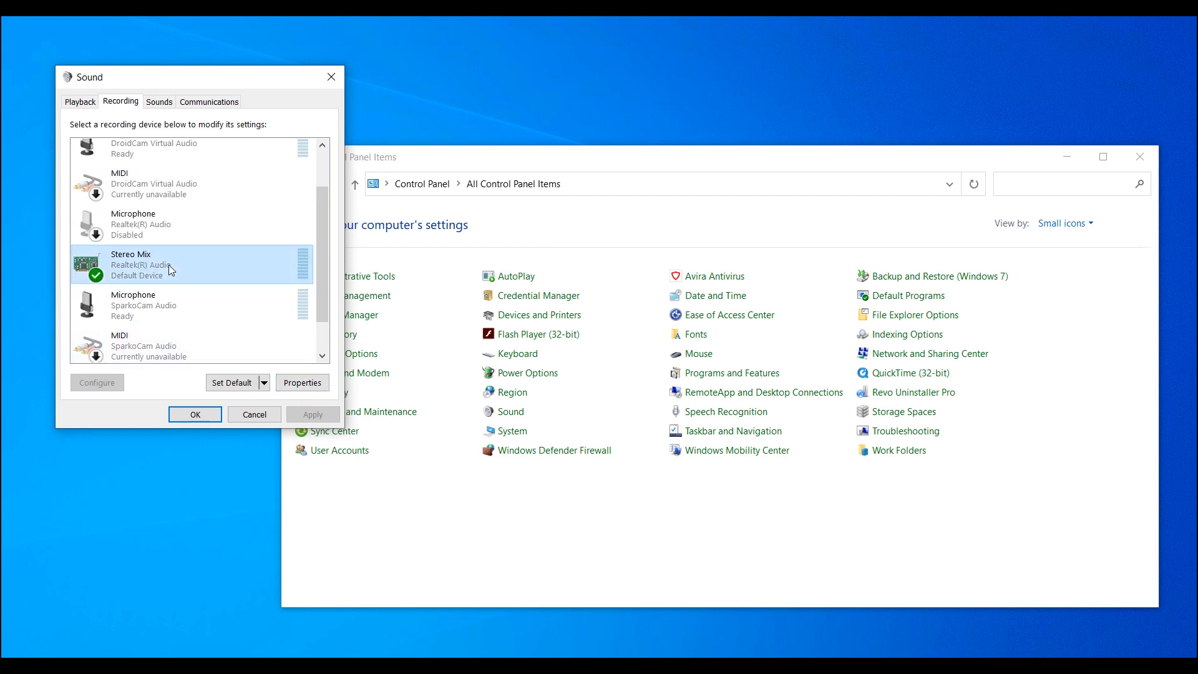
left_click(297, 383)
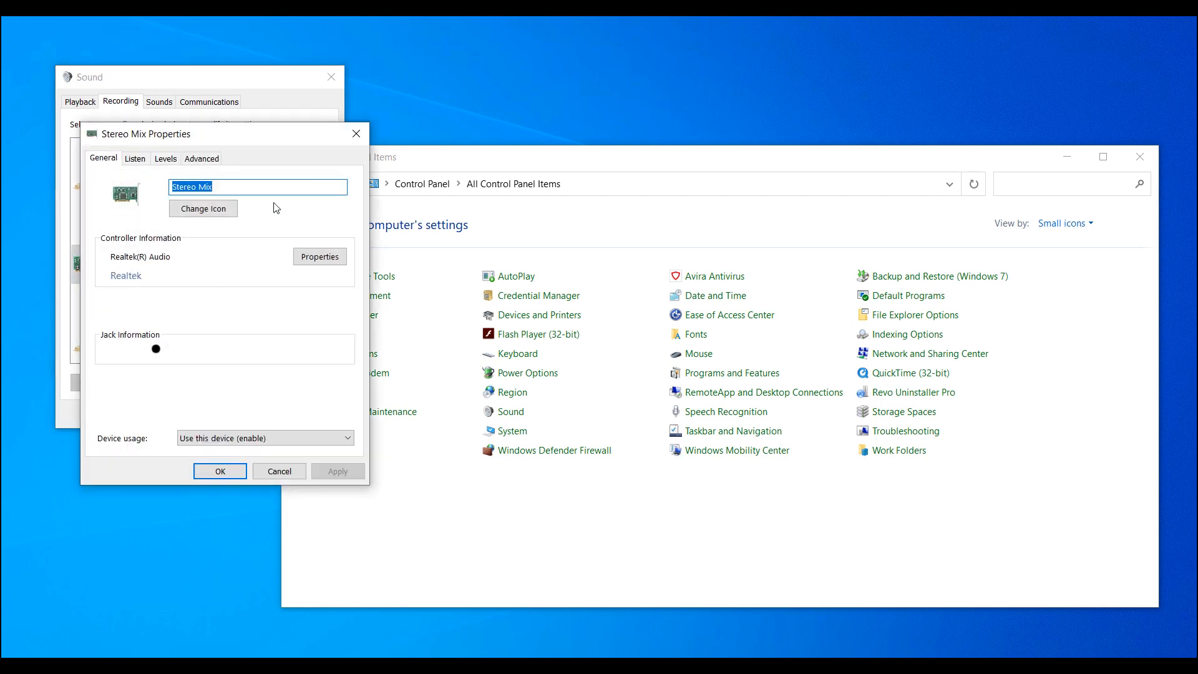
left_click(134, 160)
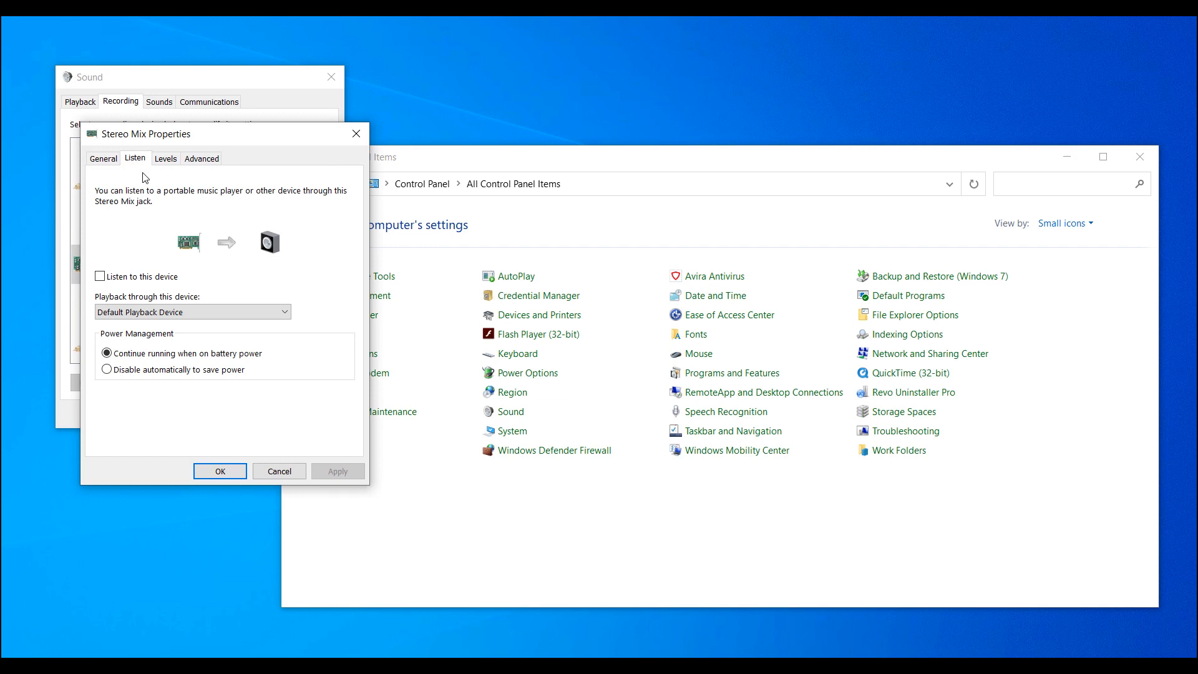
left_click(152, 279)
left_click(191, 312)
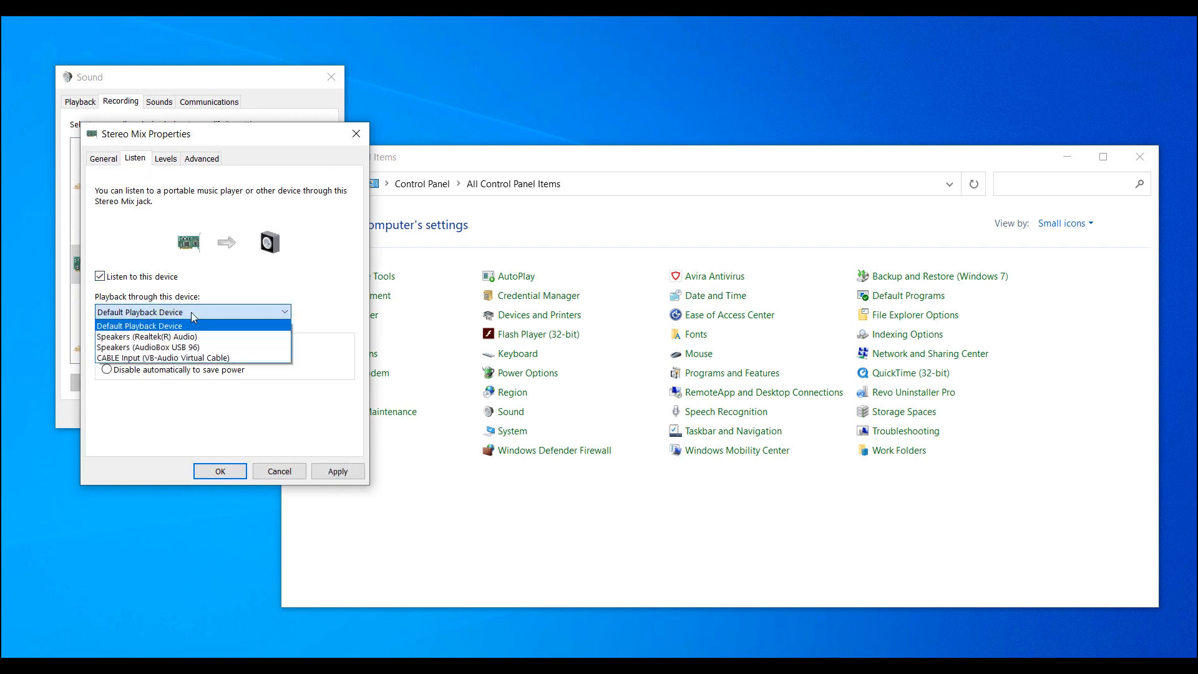
left_click(216, 359)
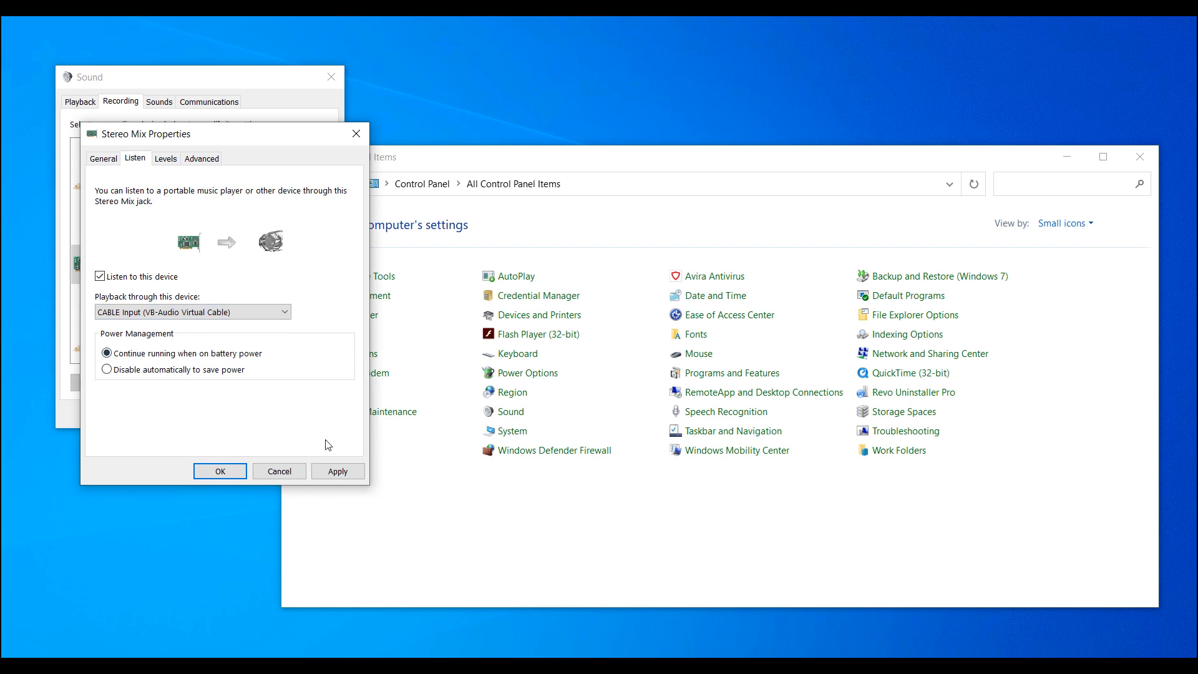
left_click(220, 472)
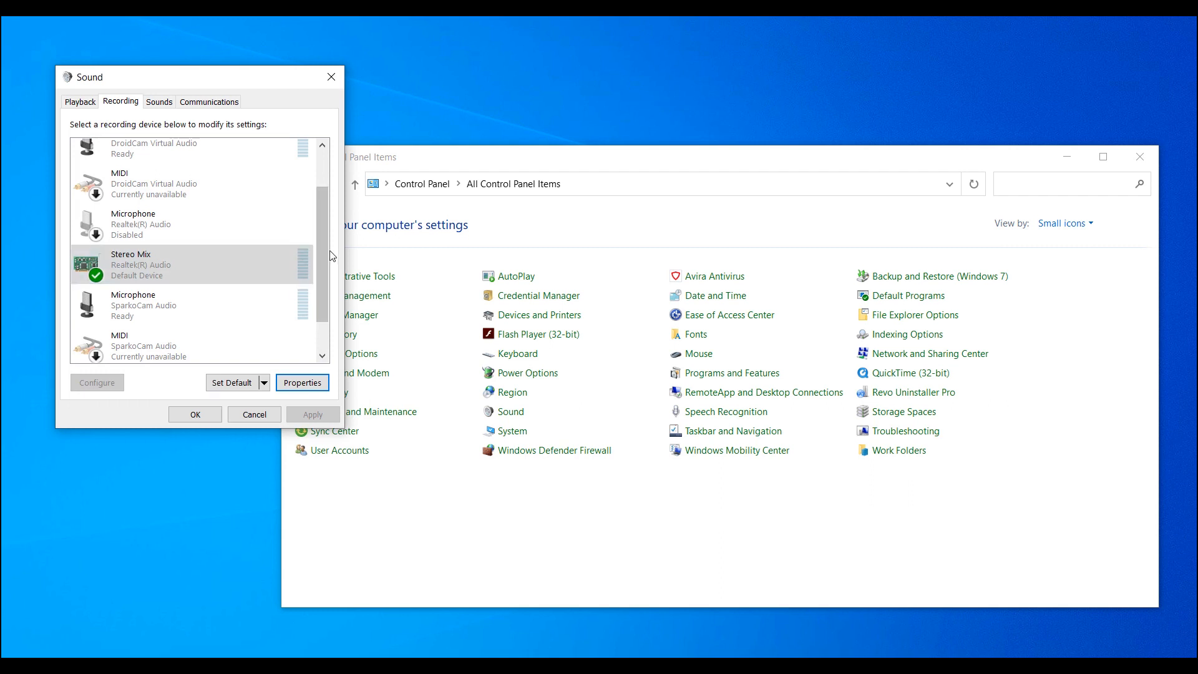
Step: Disable the CABLE Output (VB-Audio Virtual Cable) recording device
left_click_drag(327, 274, 324, 323)
left_click(160, 339)
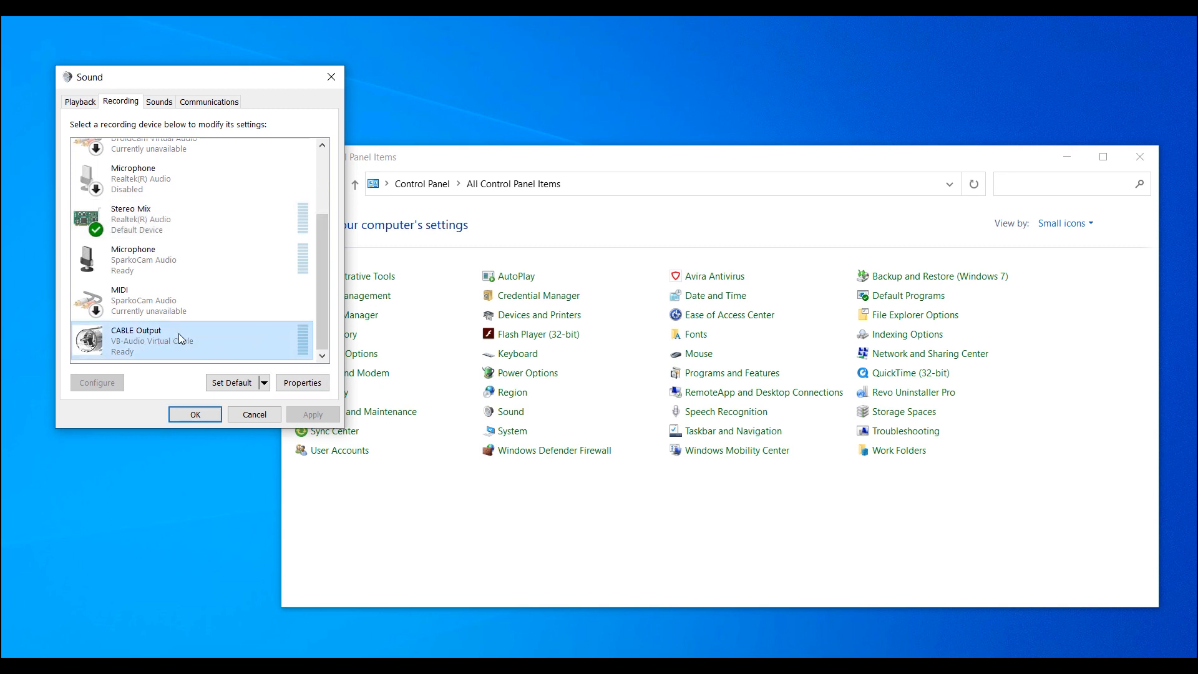
right_click(179, 334)
left_click(227, 343)
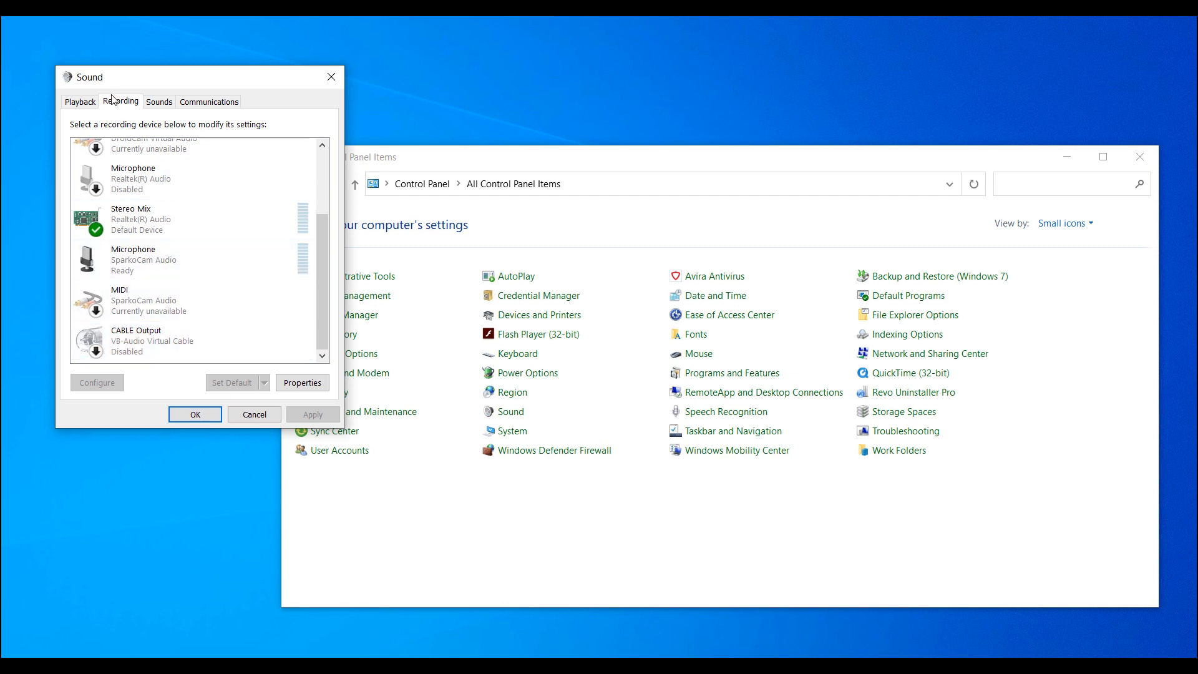
Step: Make CABLE Input (VB-Audio Virtual Cable) the default playback device and accept the sound settings
left_click(82, 103)
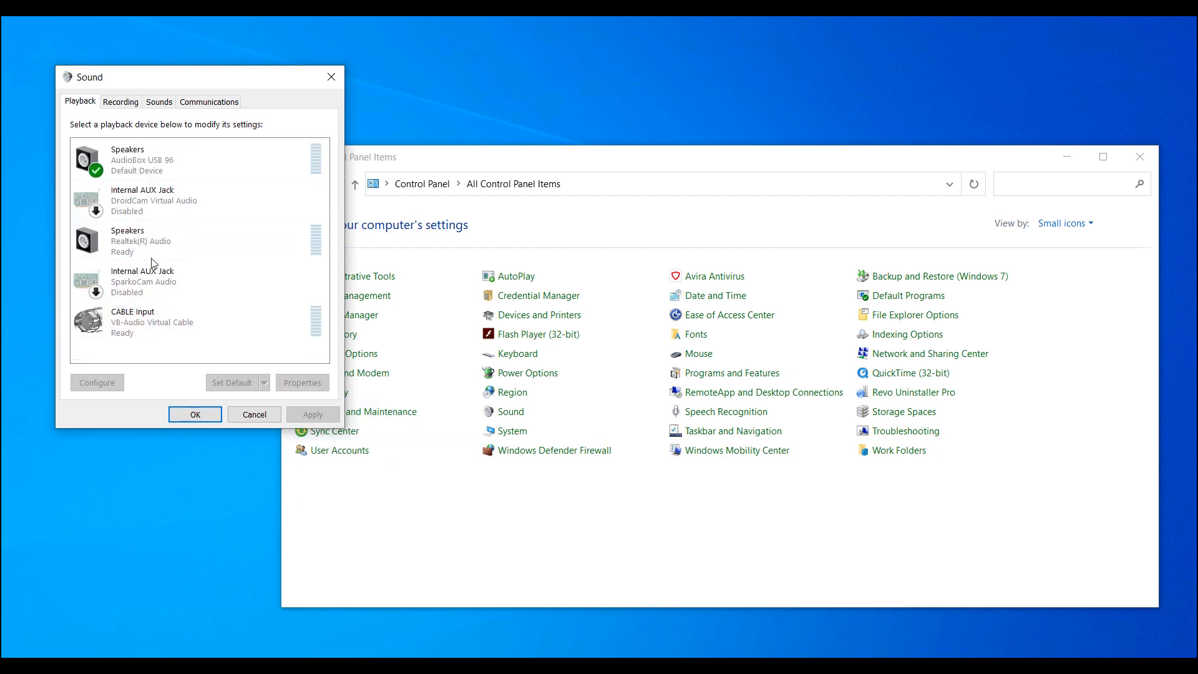
right_click(159, 320)
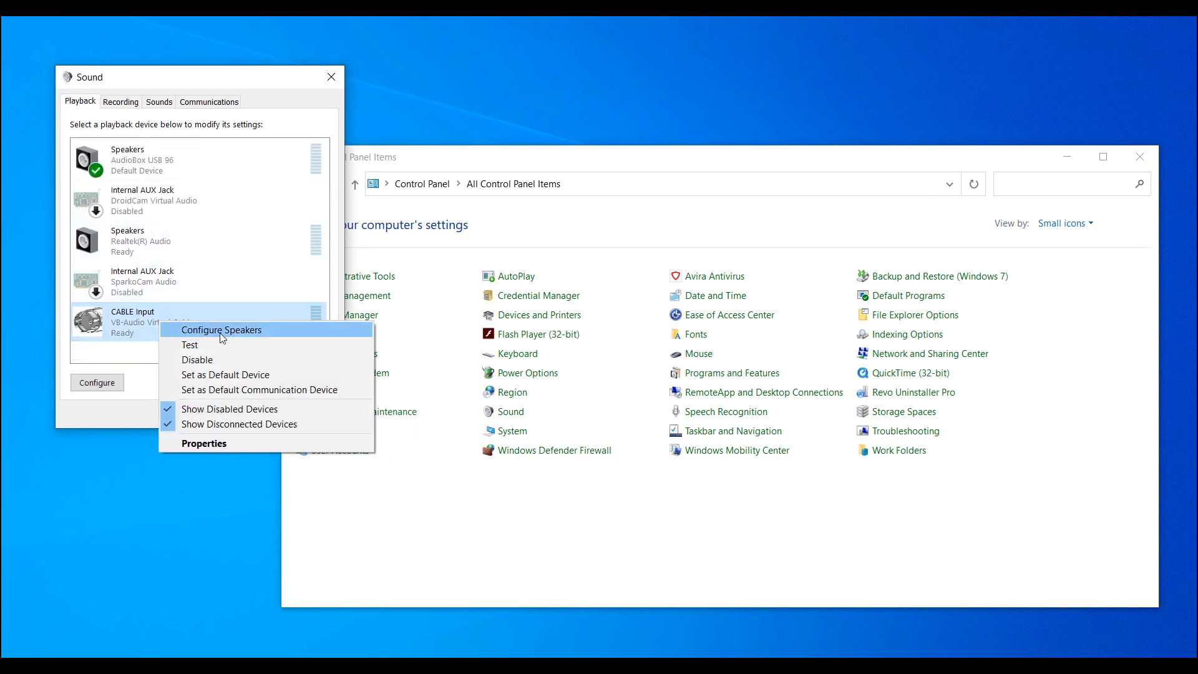
left_click(234, 374)
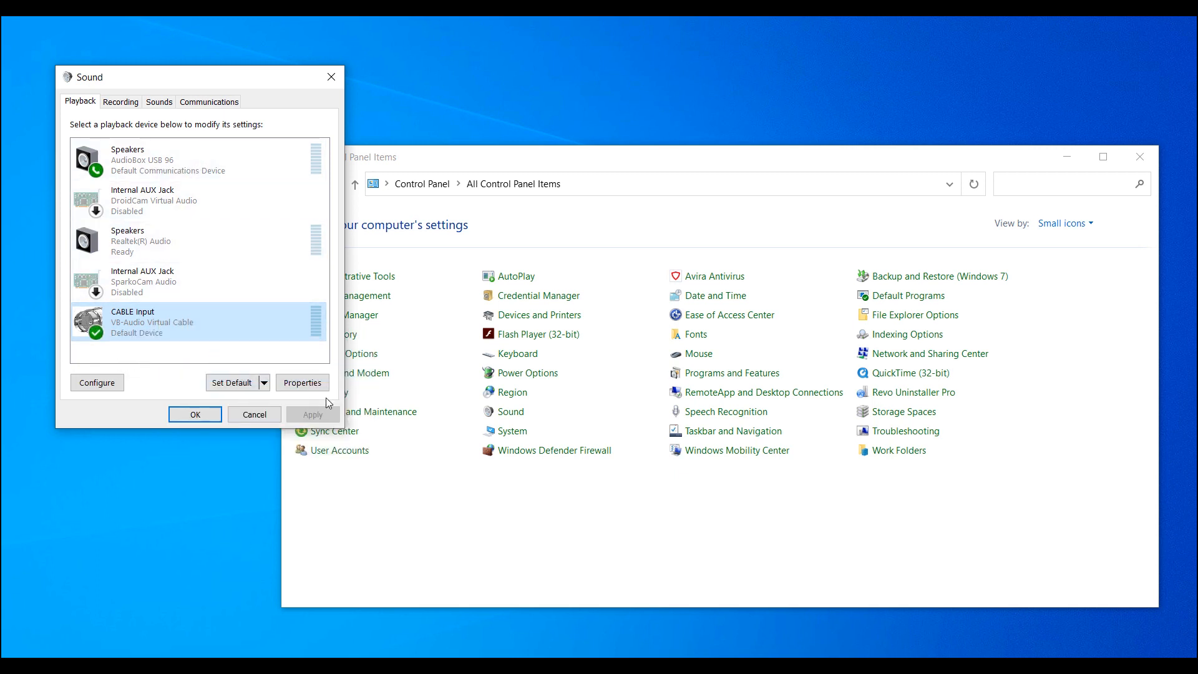
left_click(189, 416)
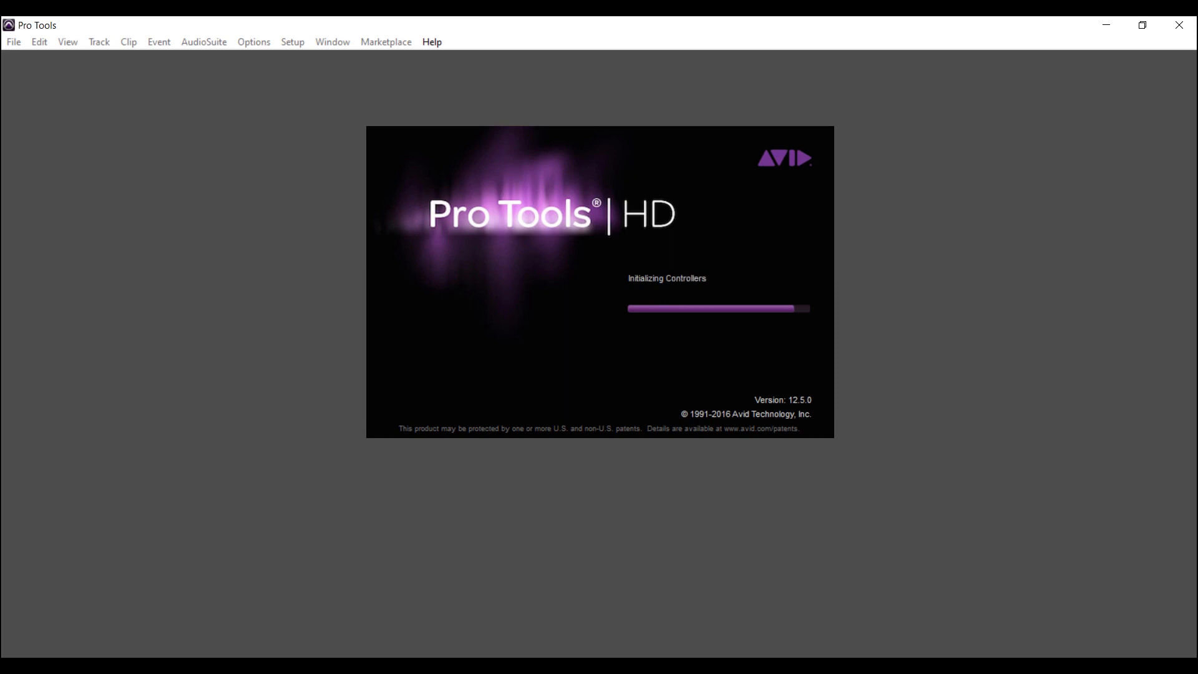
Step: In Pro Tools, create a session named SystemSoundRec after choosing its sample rate and I/O settings
type("SystemSoundRec")
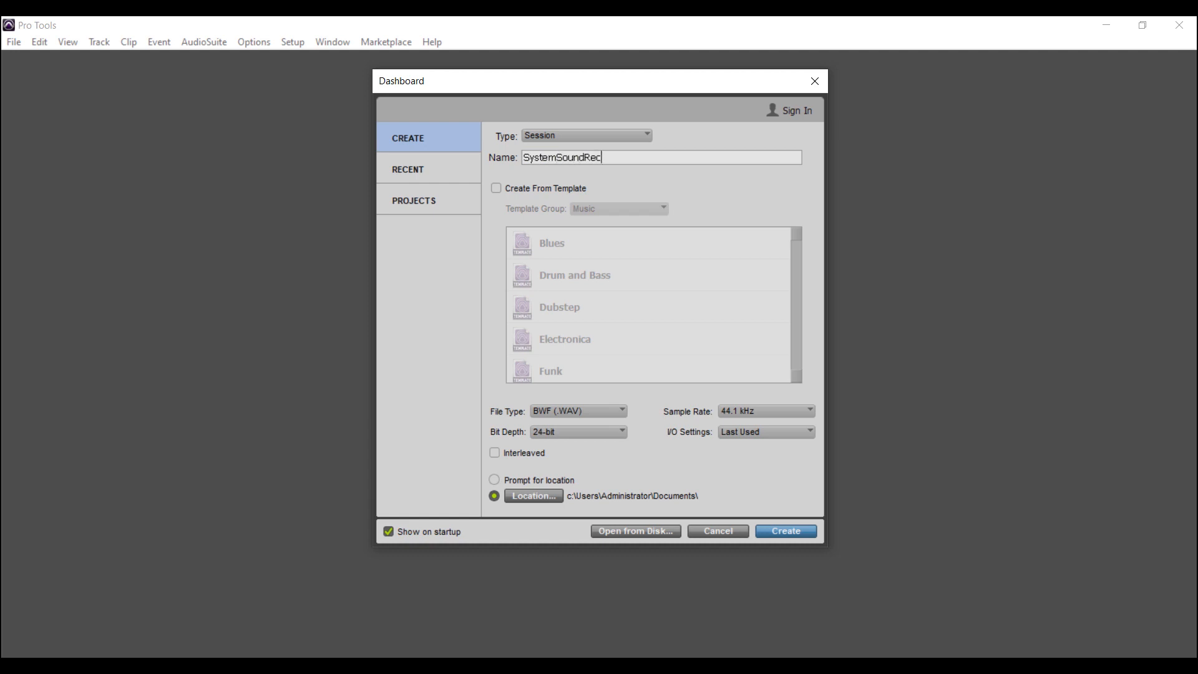
left_click(809, 410)
left_click(815, 432)
left_click(792, 532)
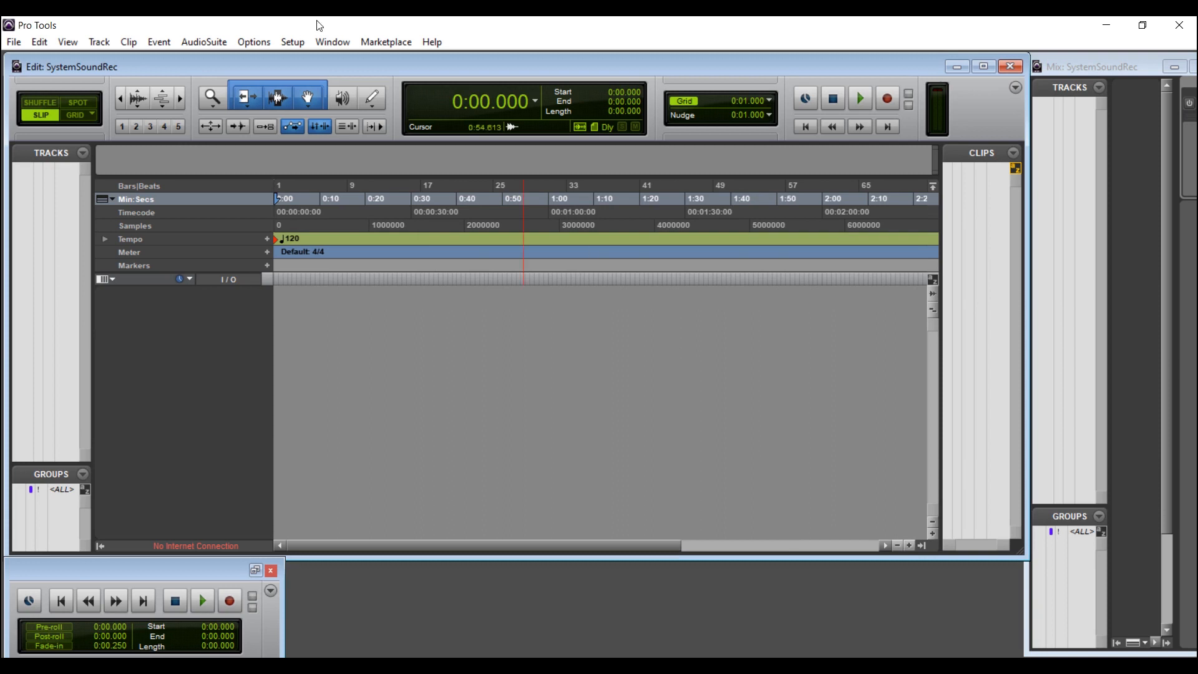
Step: Launch the ASIO4ALL setup from the hardware settings and activate VB-Audio Virtual Cable in the WDM device list
left_click(292, 43)
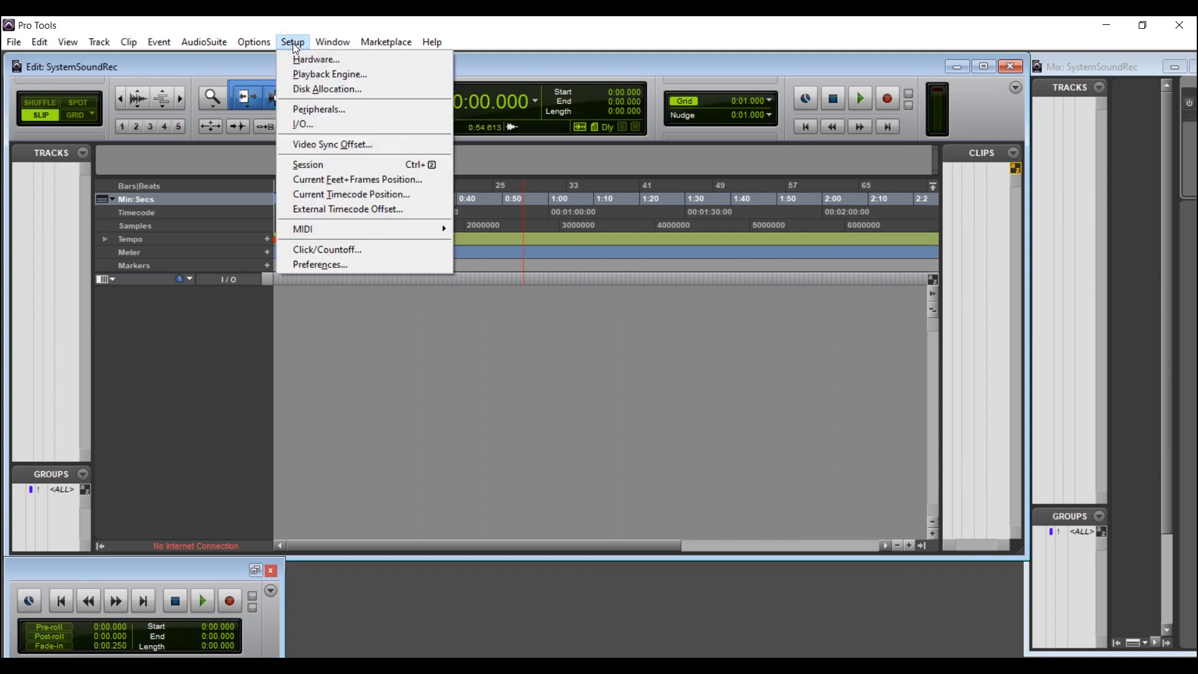
left_click(323, 61)
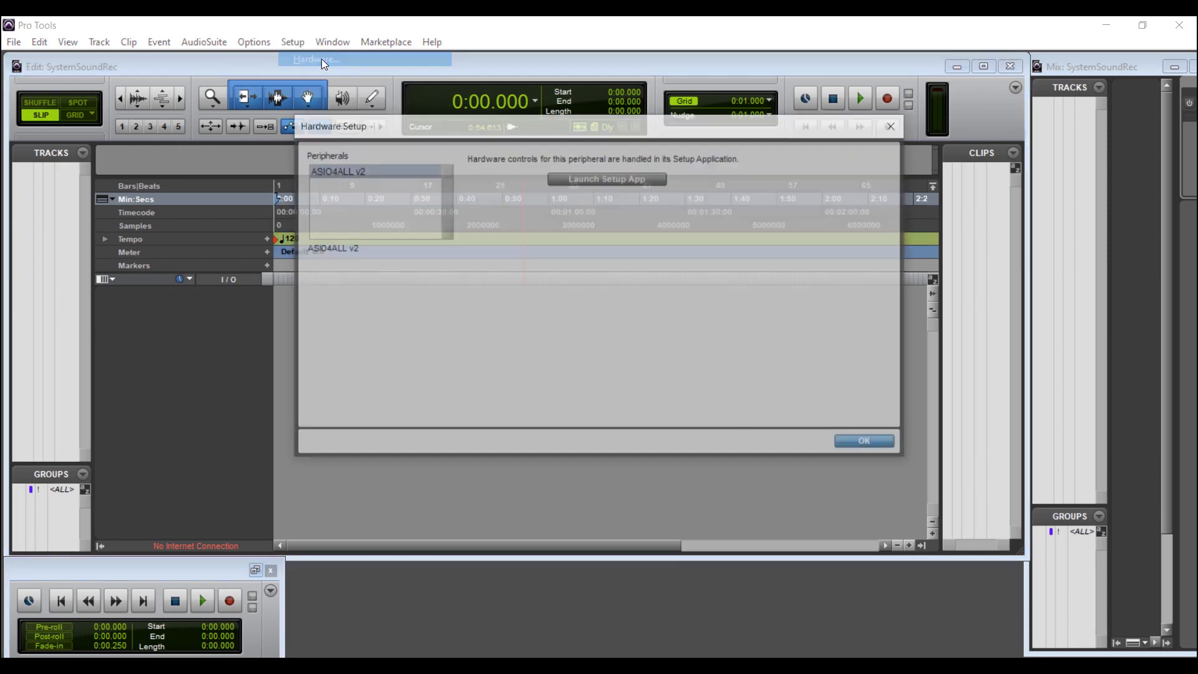
left_click(596, 179)
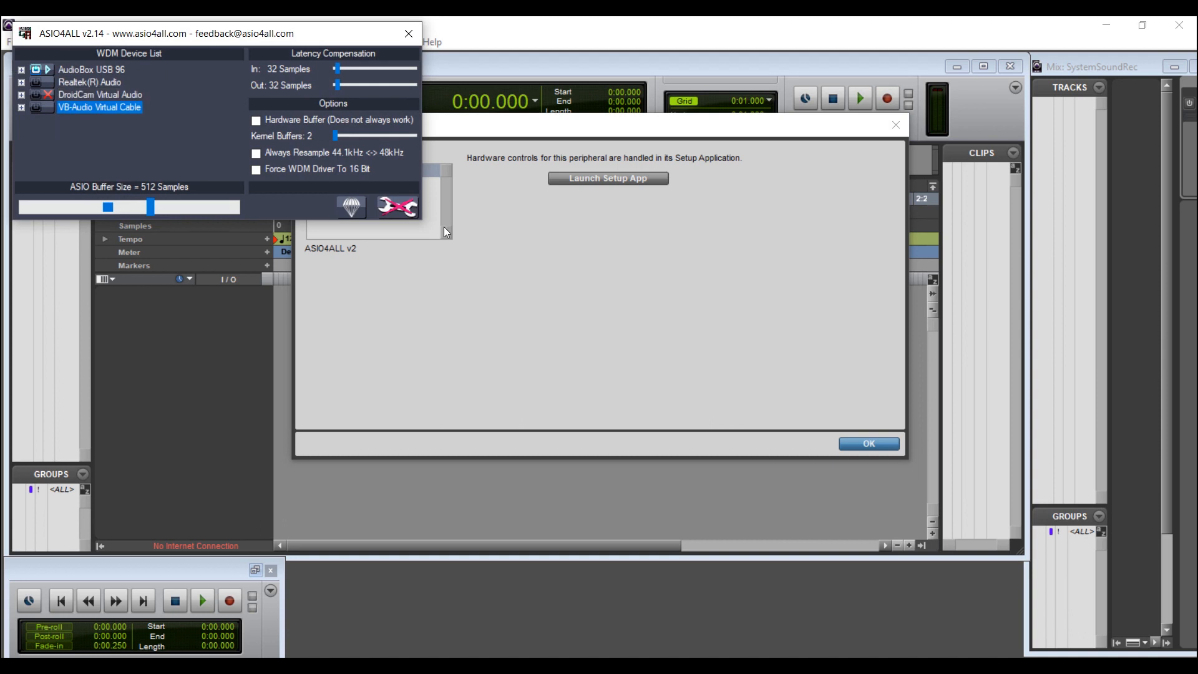
mouse_move(46, 107)
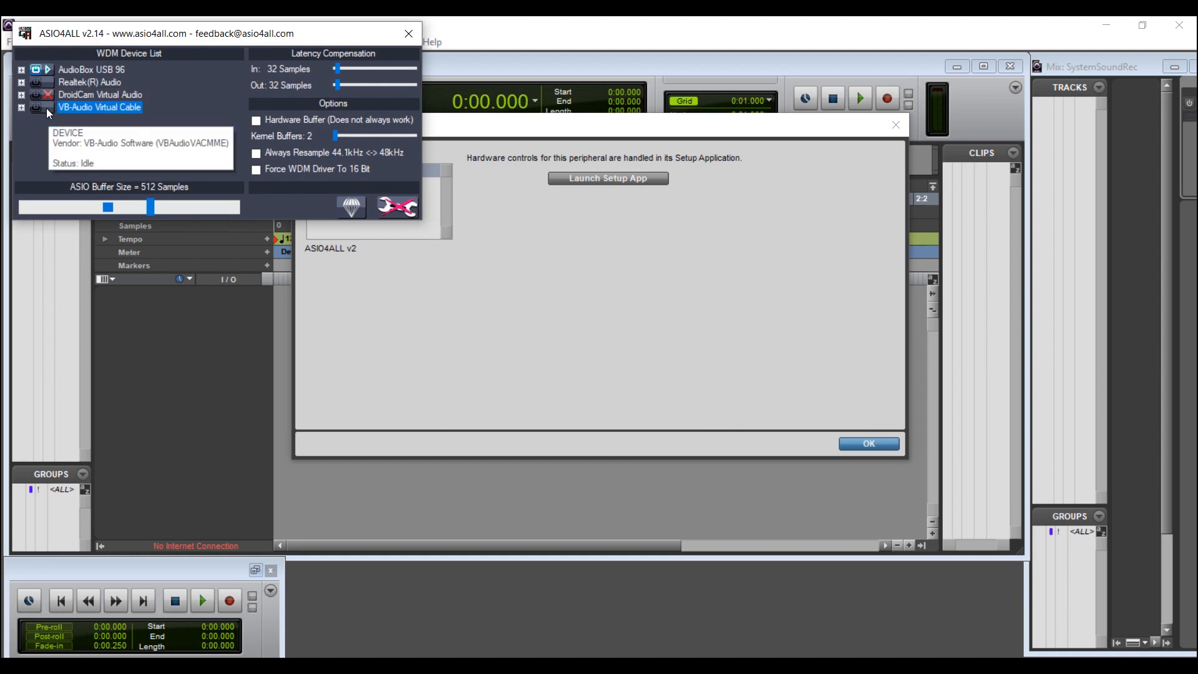
left_click(46, 107)
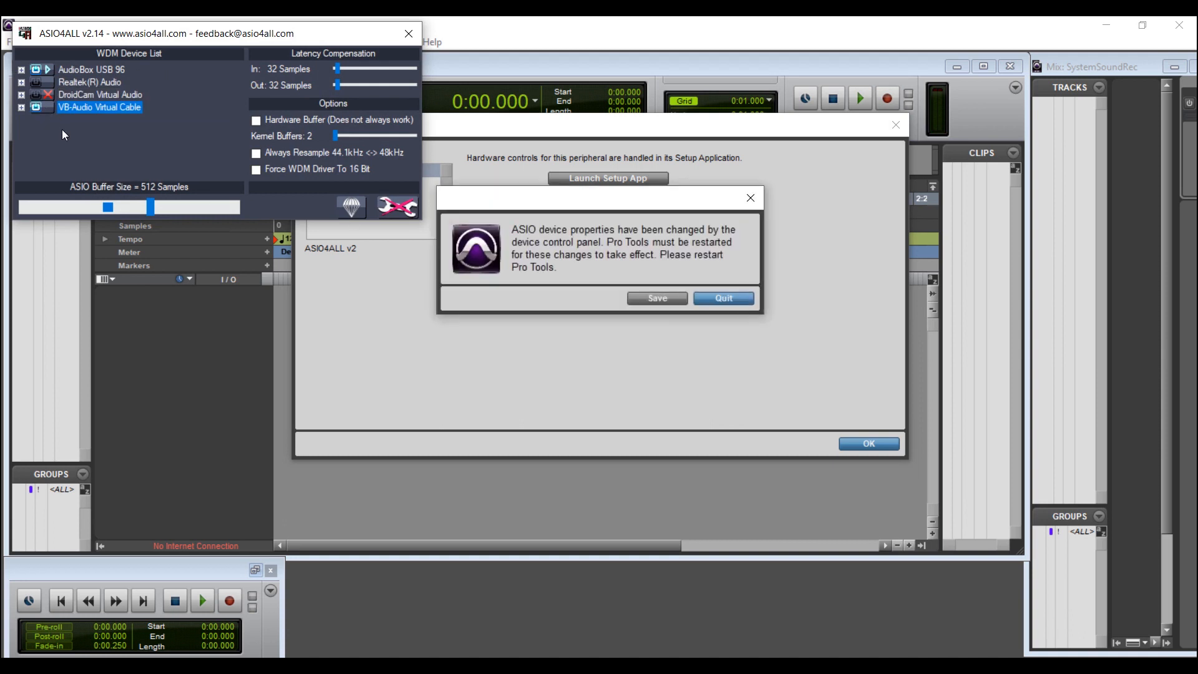
Step: Dismiss the restart notice and deactivate the 8x 8-192kHz output of VB-Audio Virtual Cable in the ASIO4ALL device list
left_click(756, 197)
key("Escape")
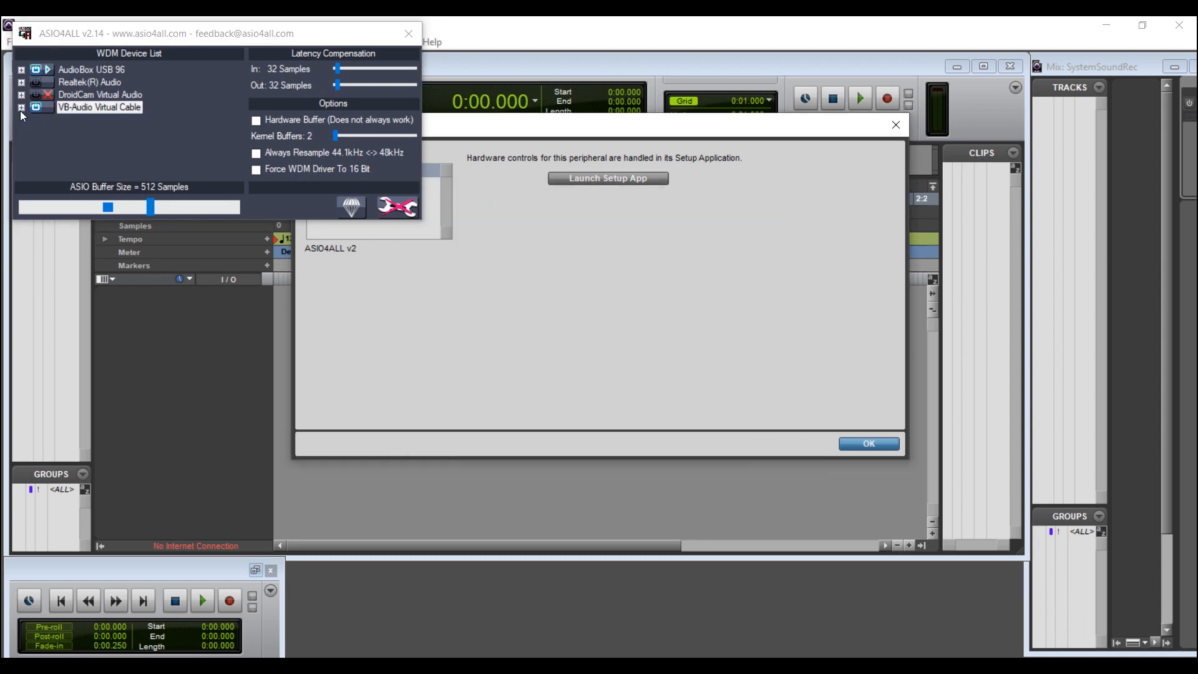
left_click(21, 108)
left_click(21, 69)
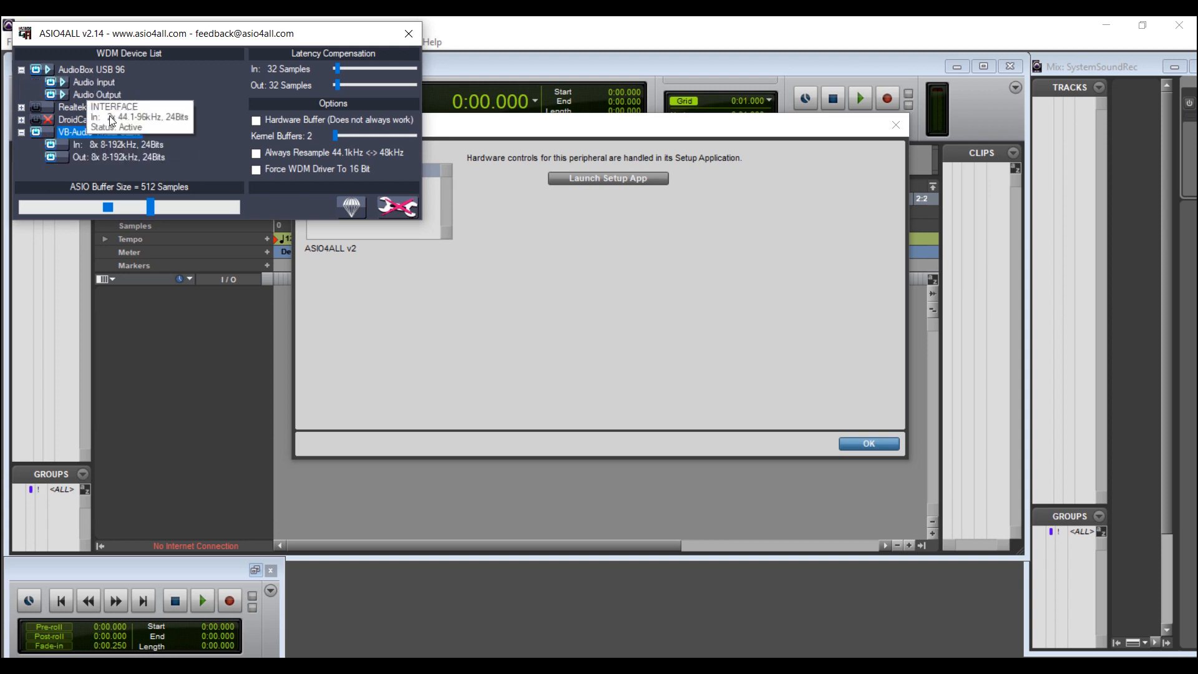
left_click(61, 157)
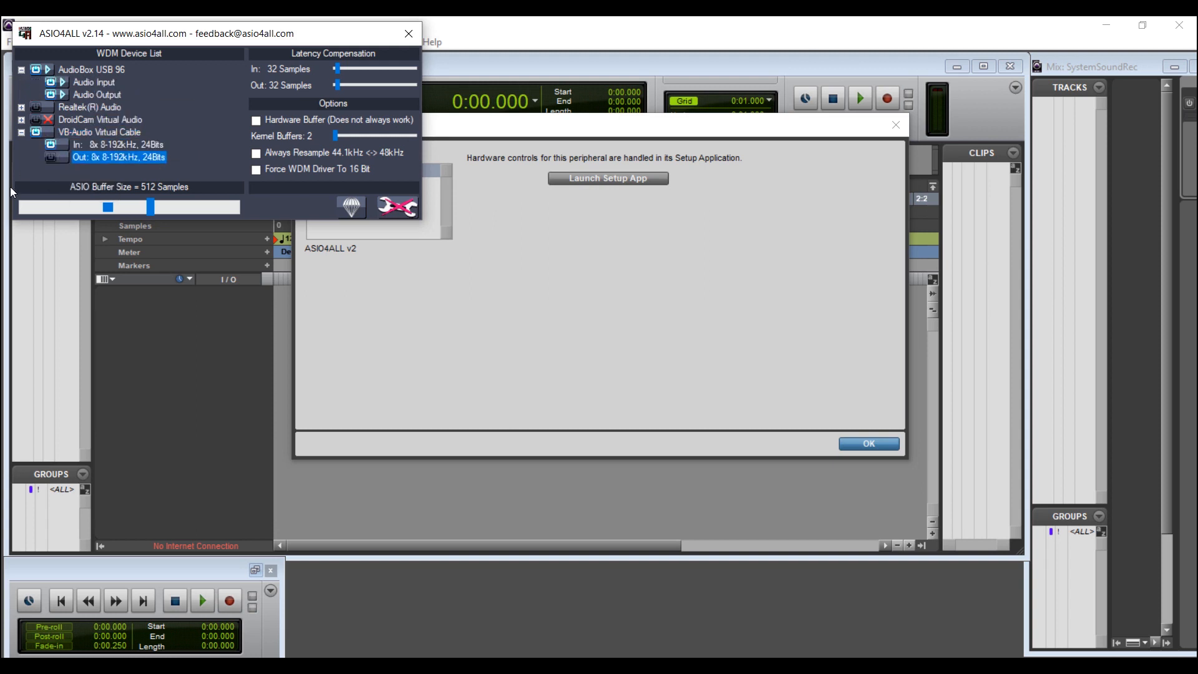
Step: Close the ASIO4ALL and hardware setup, restart Pro Tools 12, and reopen the SystemSoundRec session
left_click(409, 33)
left_click(868, 444)
left_click(1179, 25)
key("super")
type("pro")
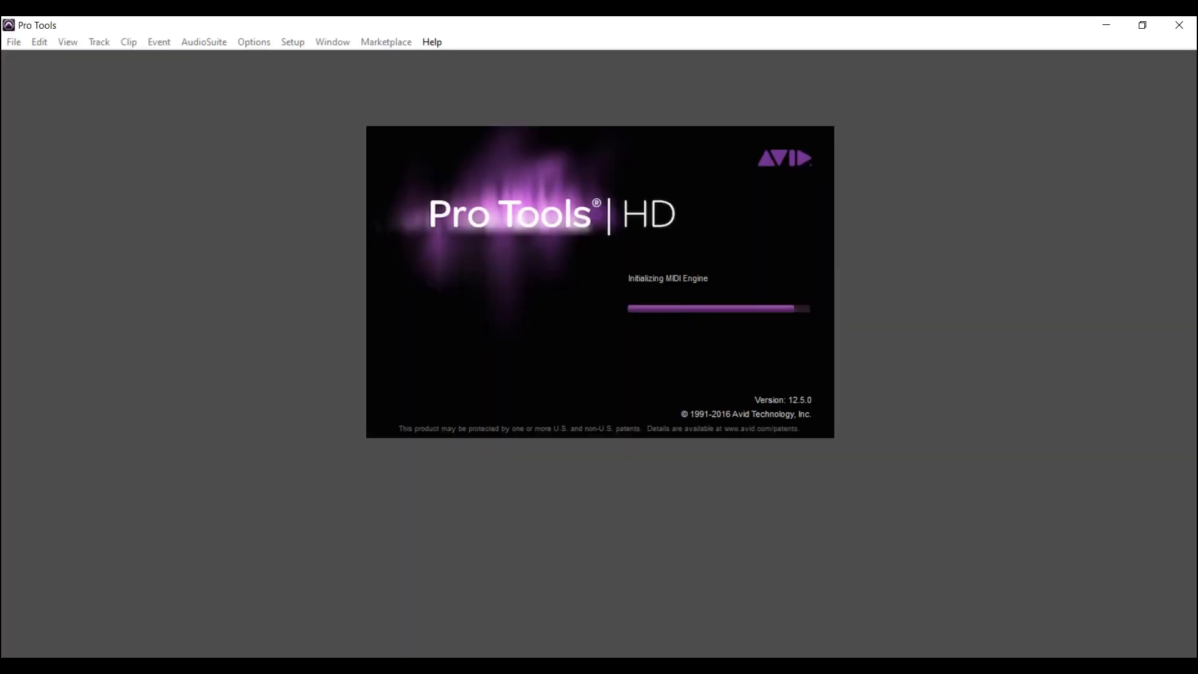
left_click(405, 169)
double_click(576, 146)
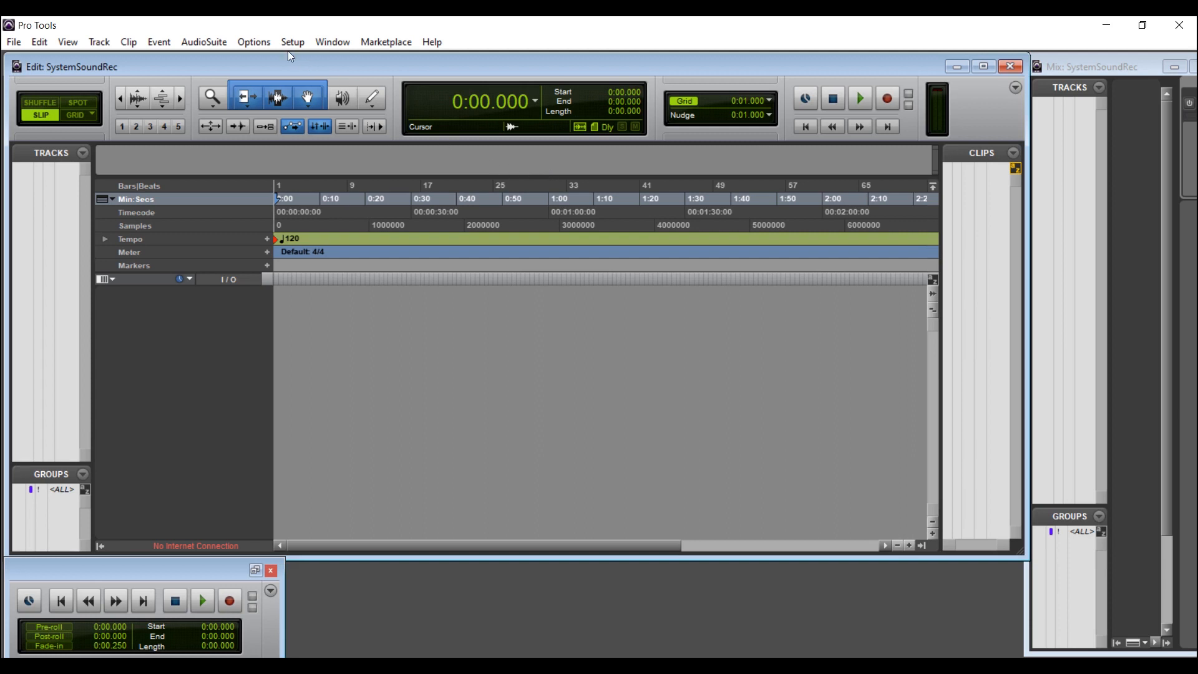
Step: Reset the input paths to default in I/O Setup and accept the changes
left_click(293, 42)
left_click(324, 122)
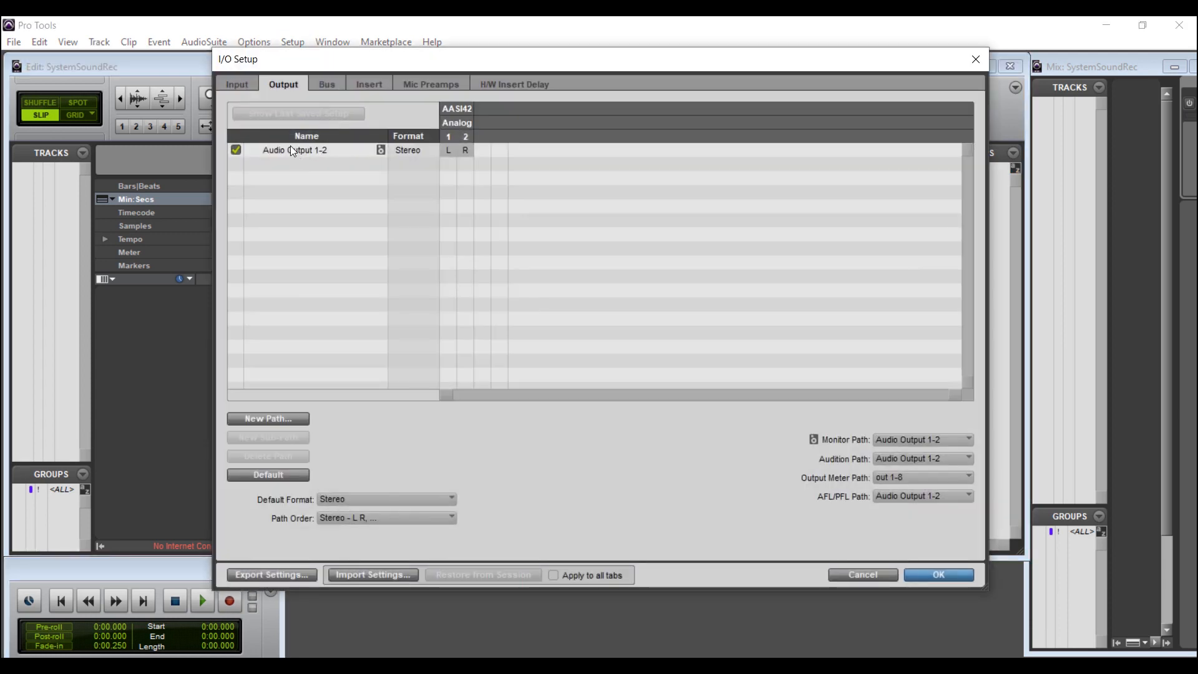
left_click(238, 83)
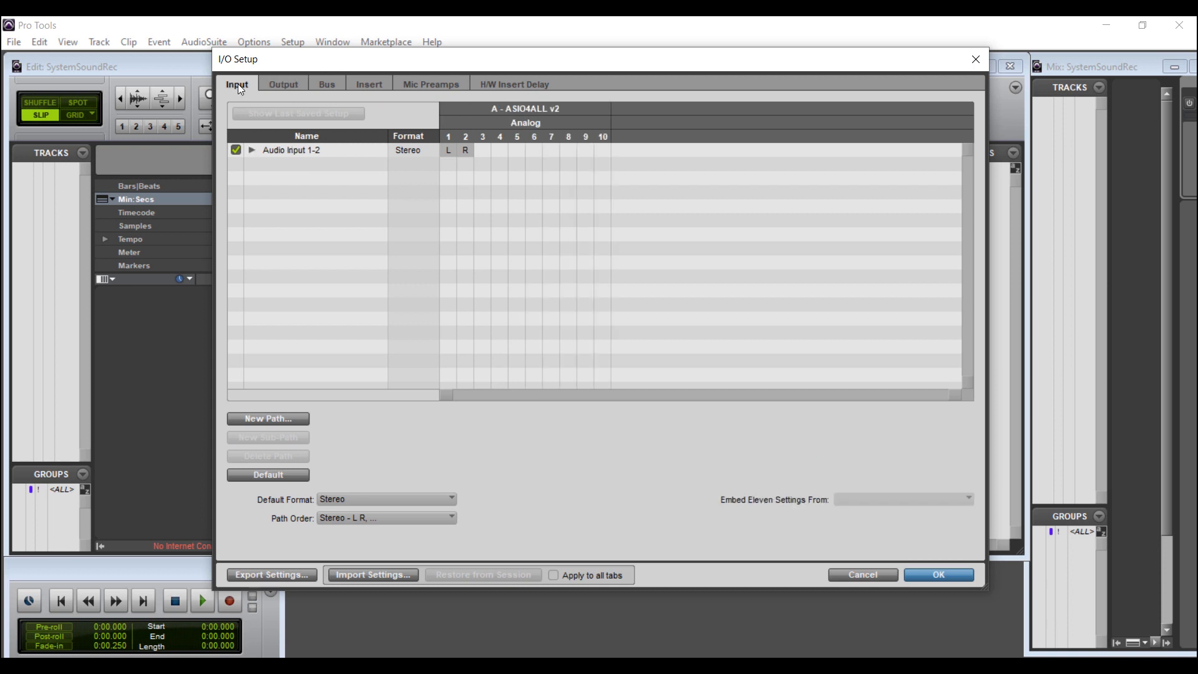
left_click(270, 476)
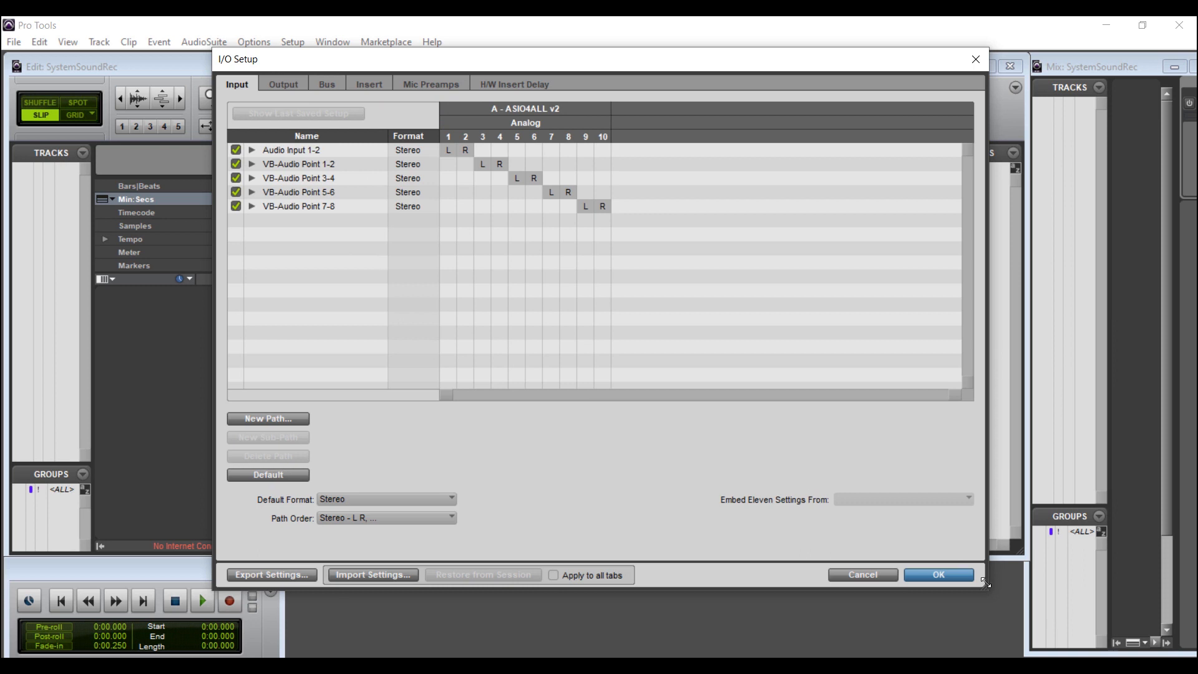
left_click(933, 579)
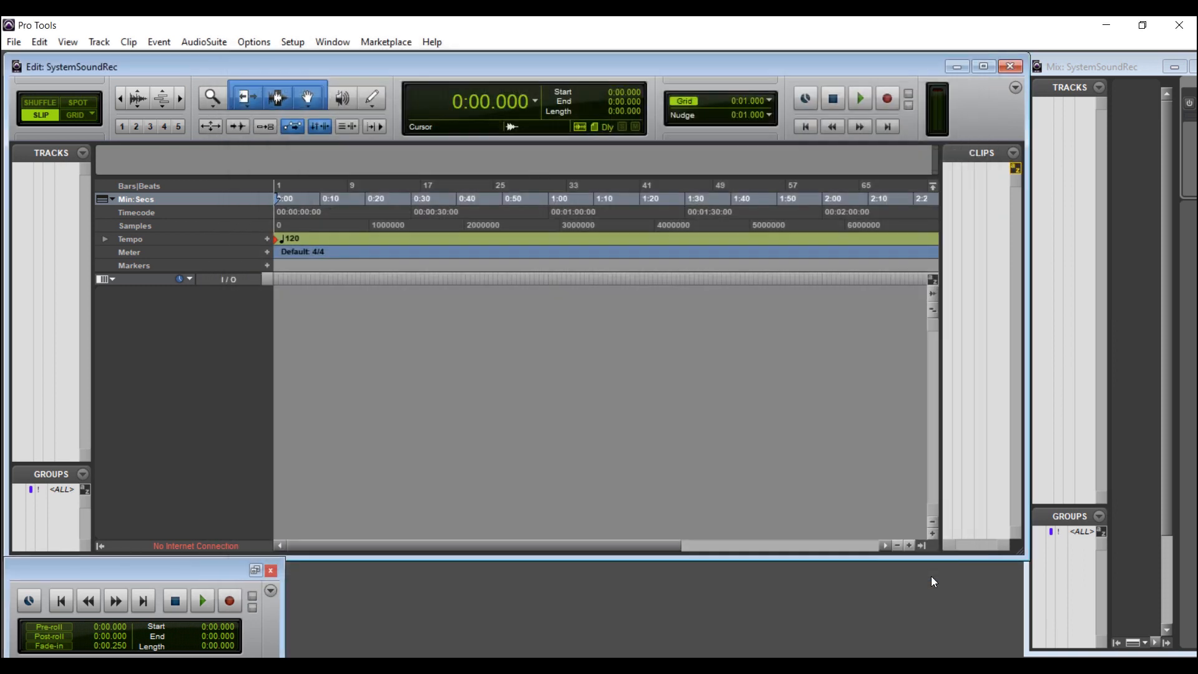
Step: Create one new stereo audio track in the session
left_click(99, 42)
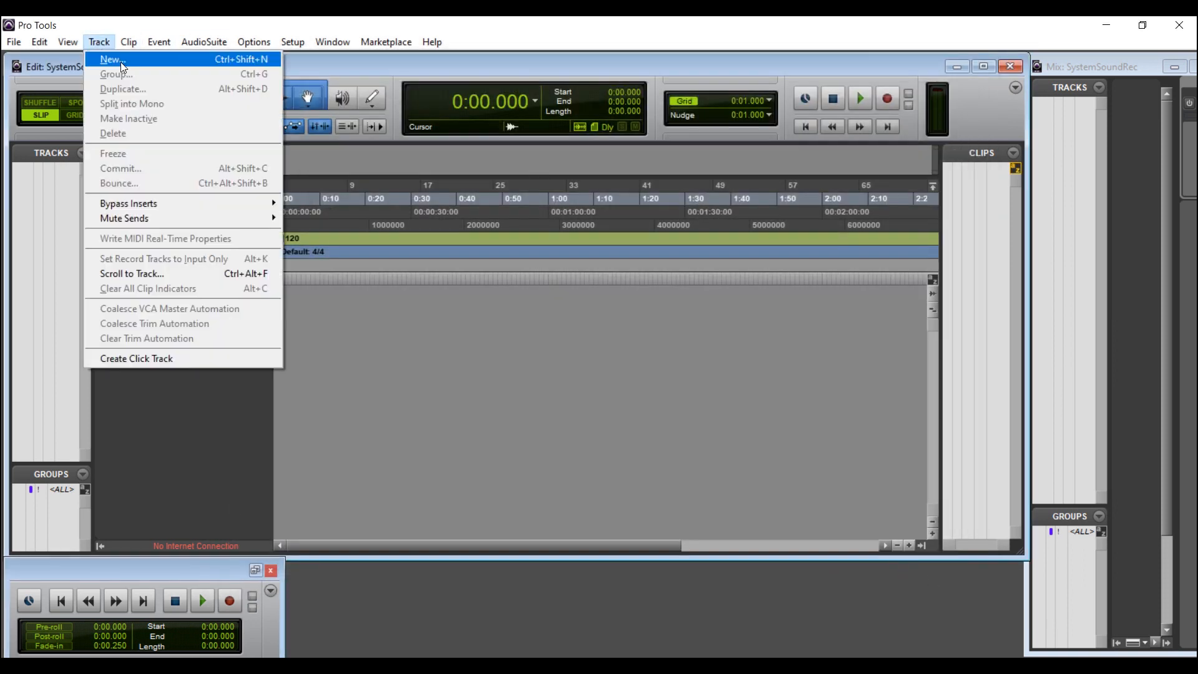
left_click(111, 57)
left_click(514, 243)
left_click(514, 260)
left_click(800, 276)
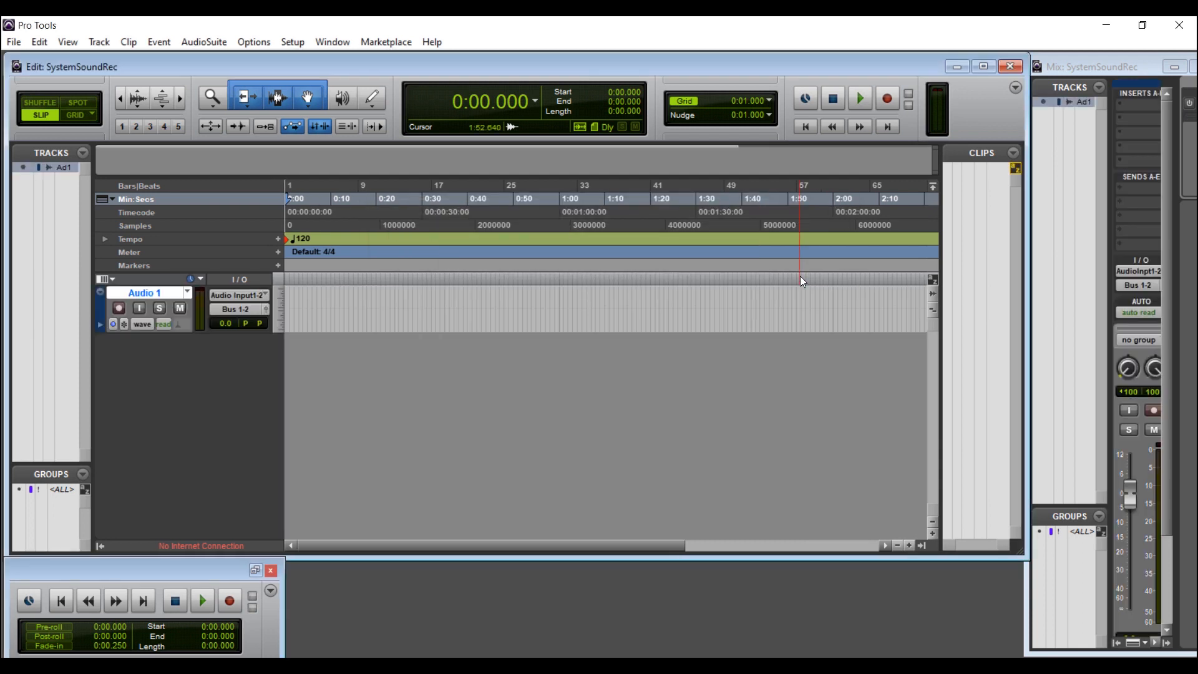
Step: Set the Audio 1 track's input to VB-Audio Point 1-2 (Stereo) and its output to Output (Stereo) -> Audio Output 1-2
left_click(239, 297)
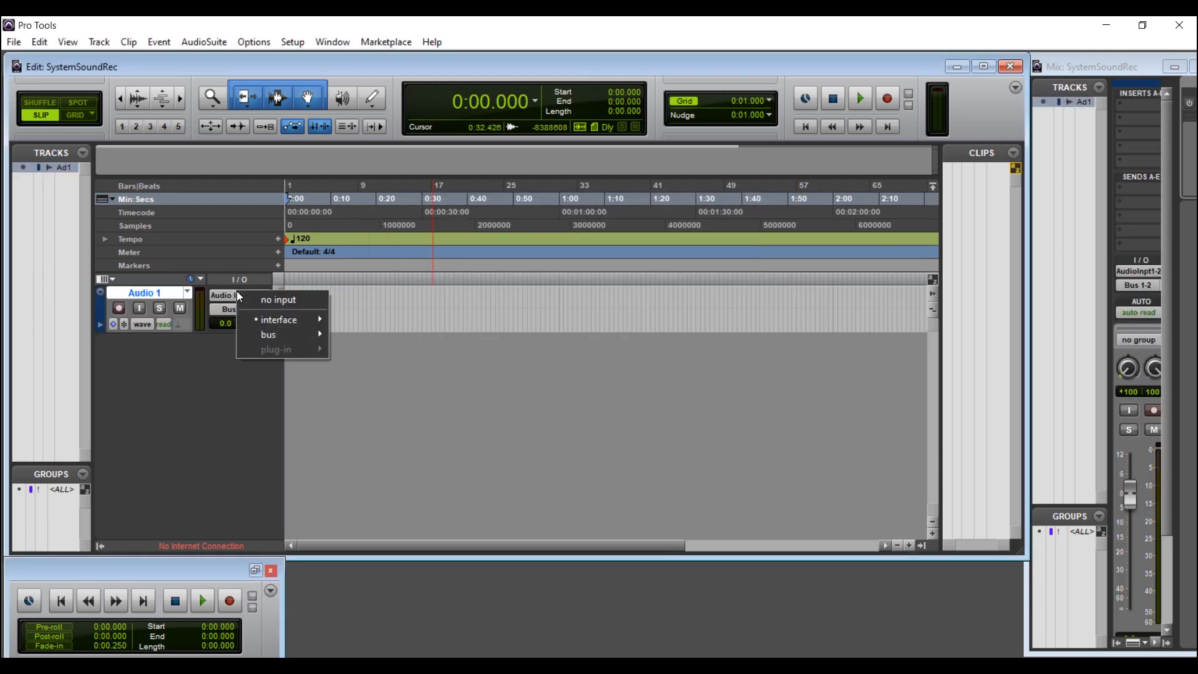
mouse_move(309, 319)
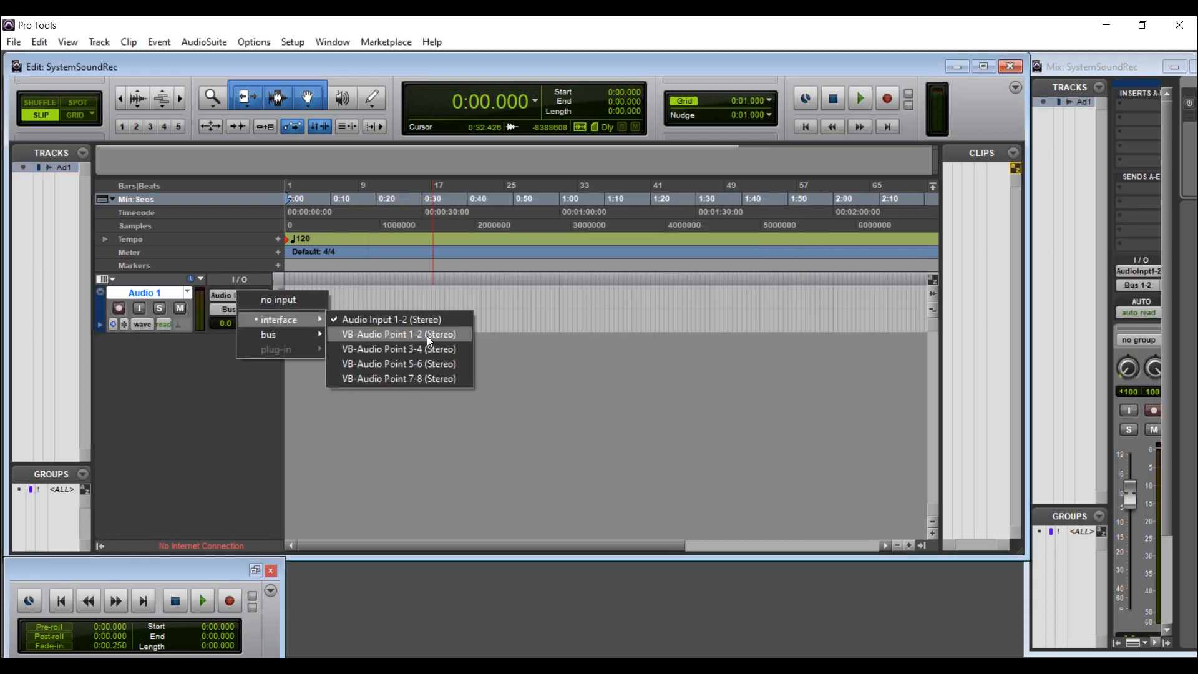
left_click(411, 335)
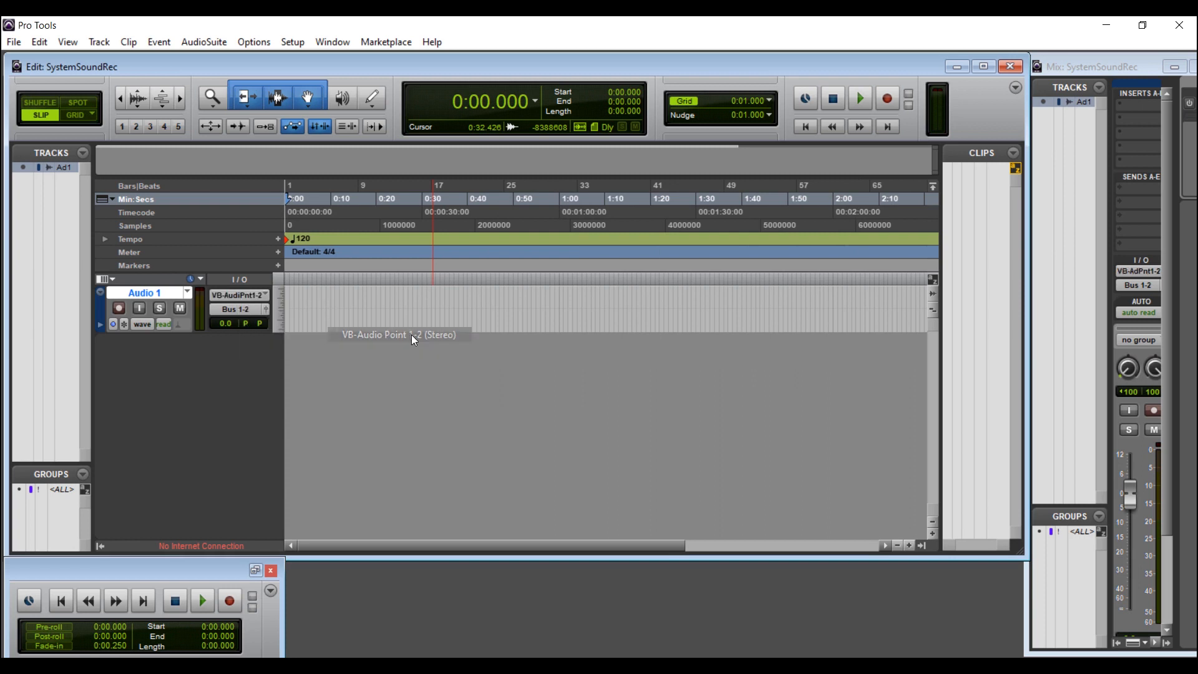
left_click(247, 309)
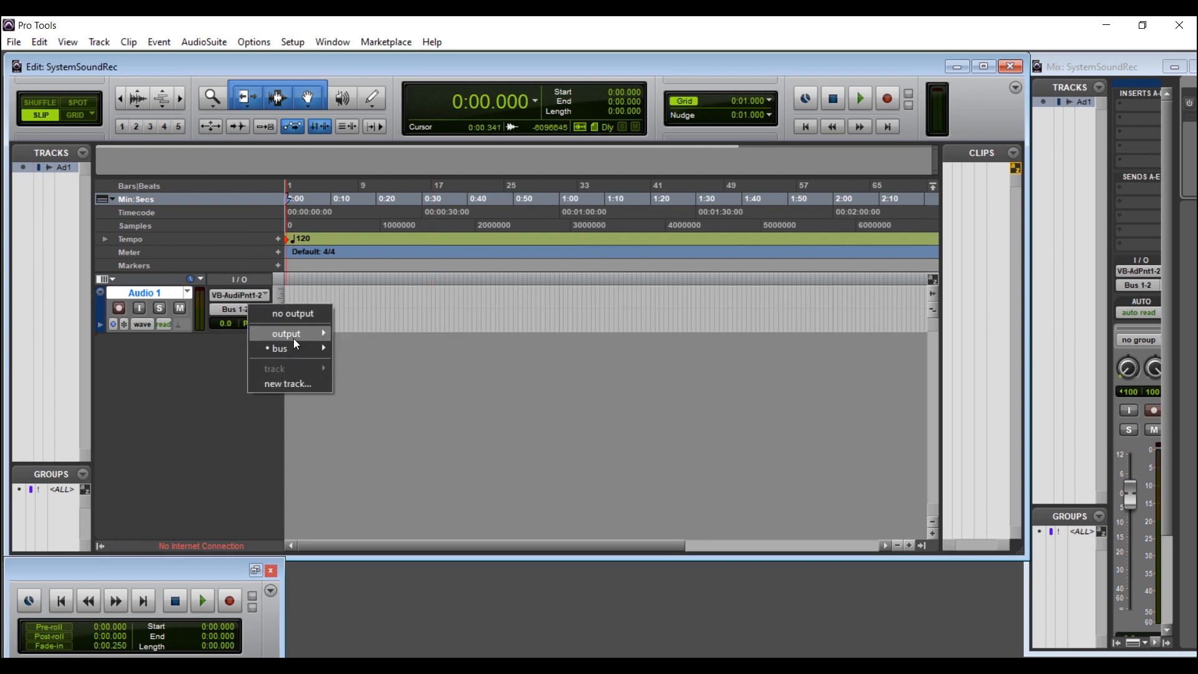
mouse_move(304, 334)
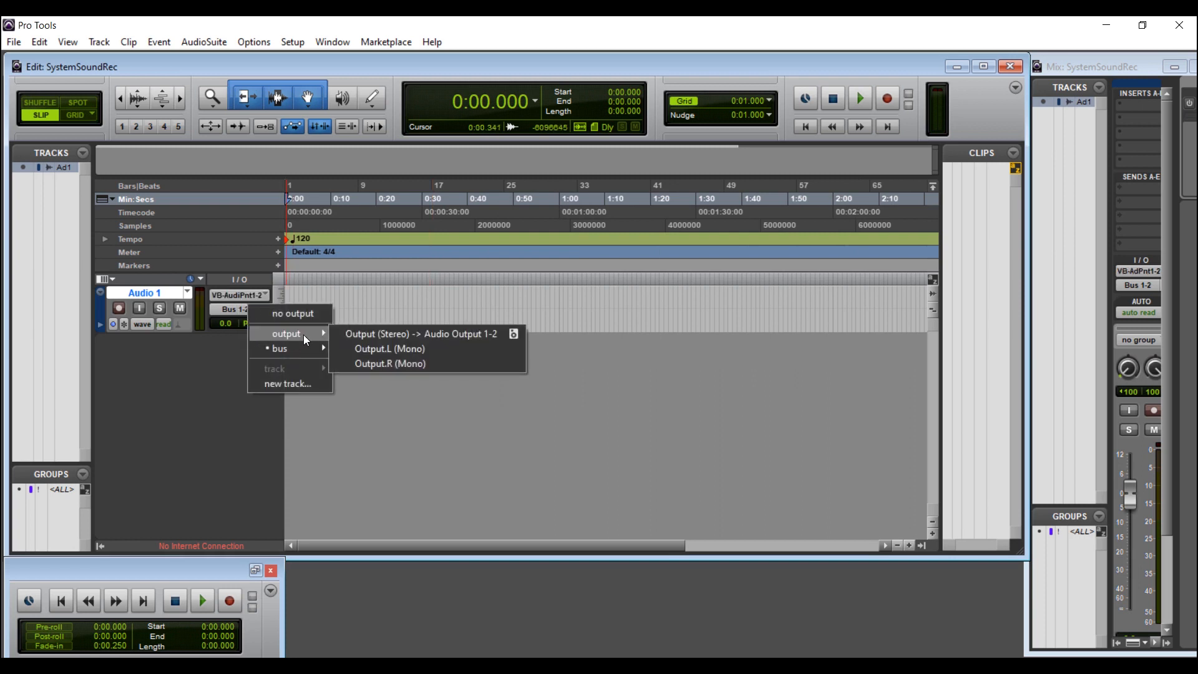
left_click(403, 338)
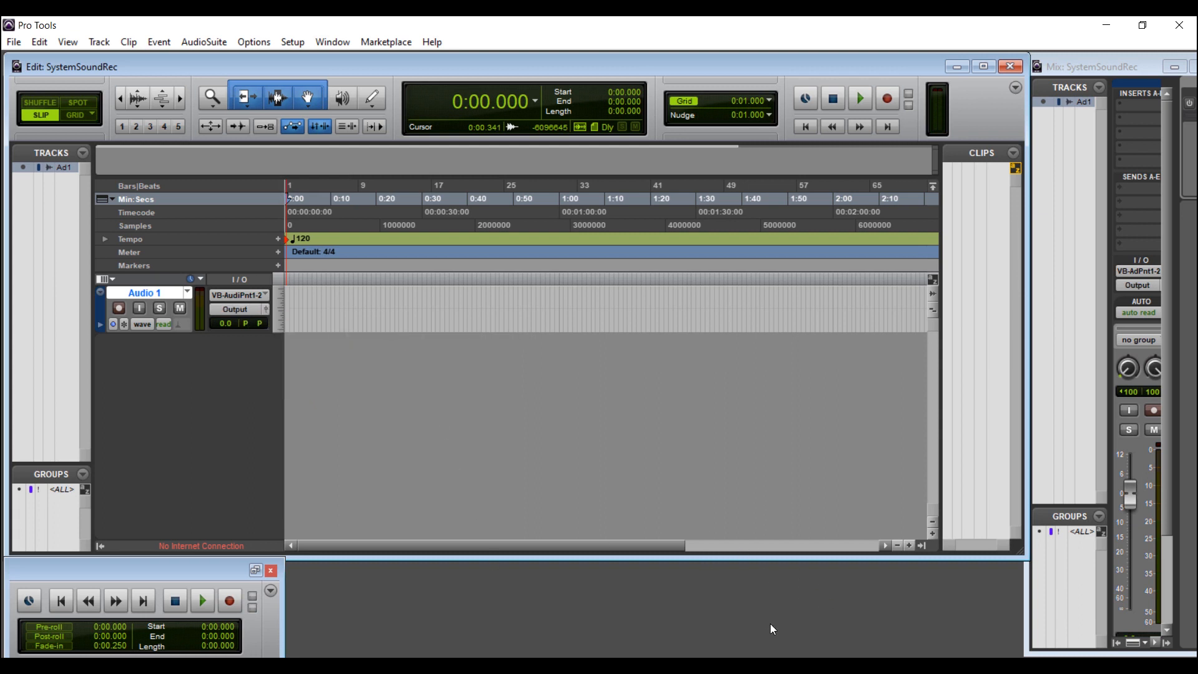
Step: Switch to the browser and play the YouTube video Short Trip - Roa [Vlog No Copyright Music]
key("F10")
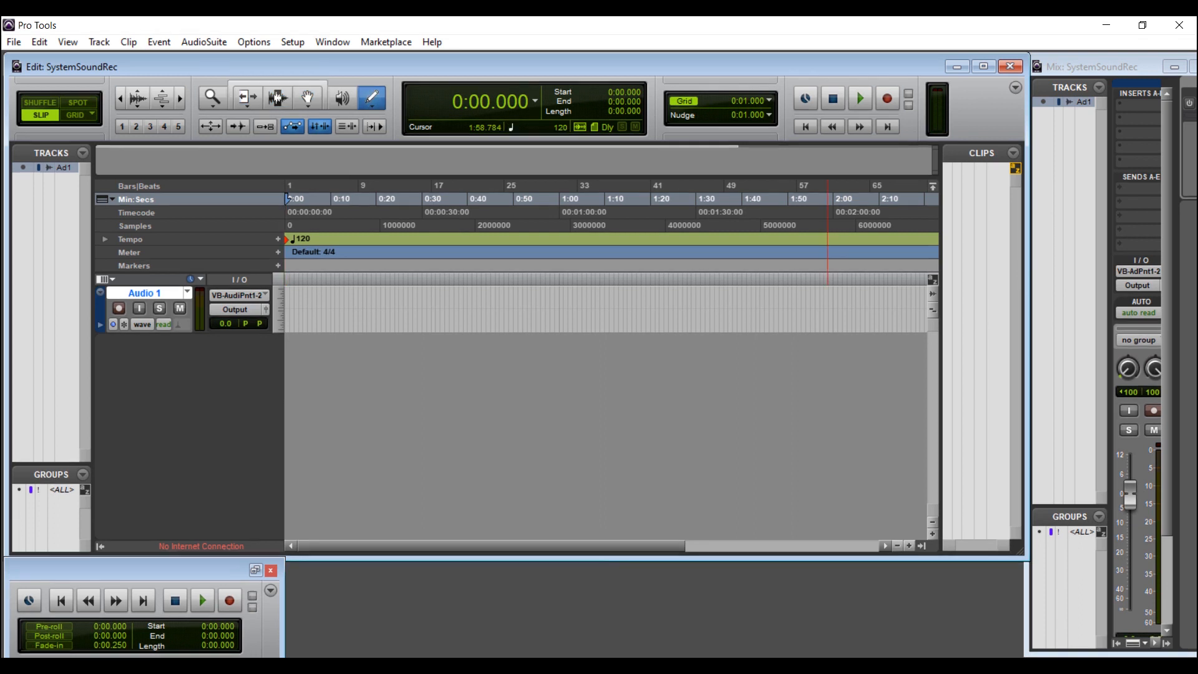
left_click(522, 599)
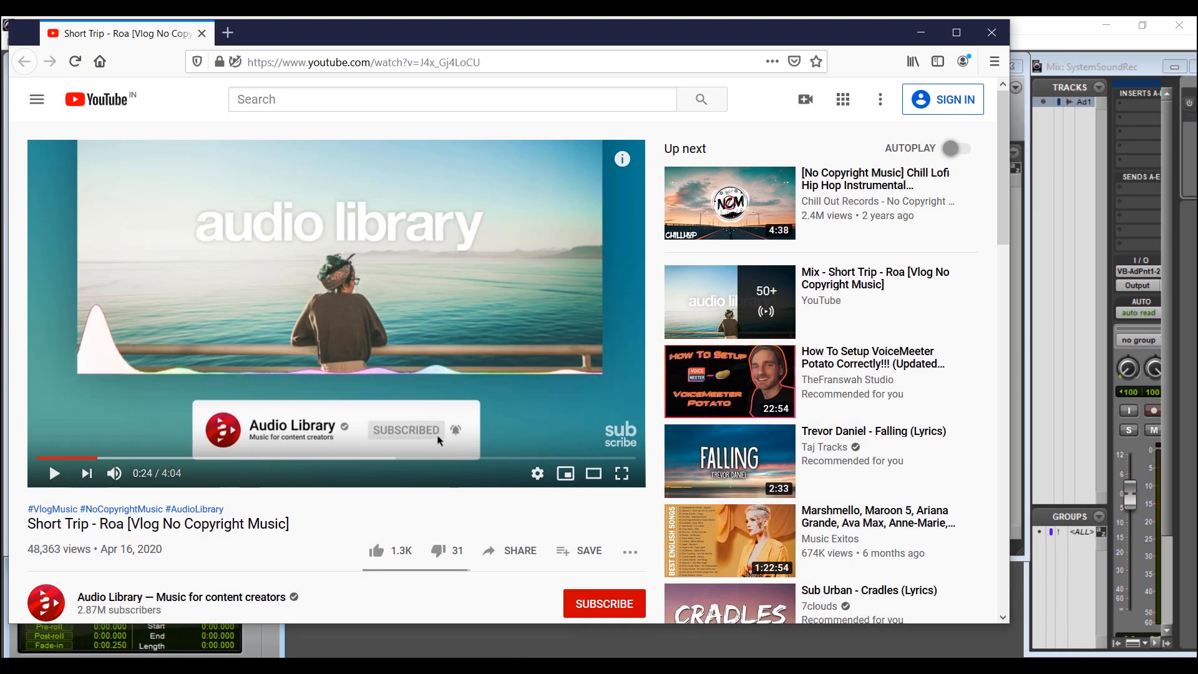
left_click(52, 476)
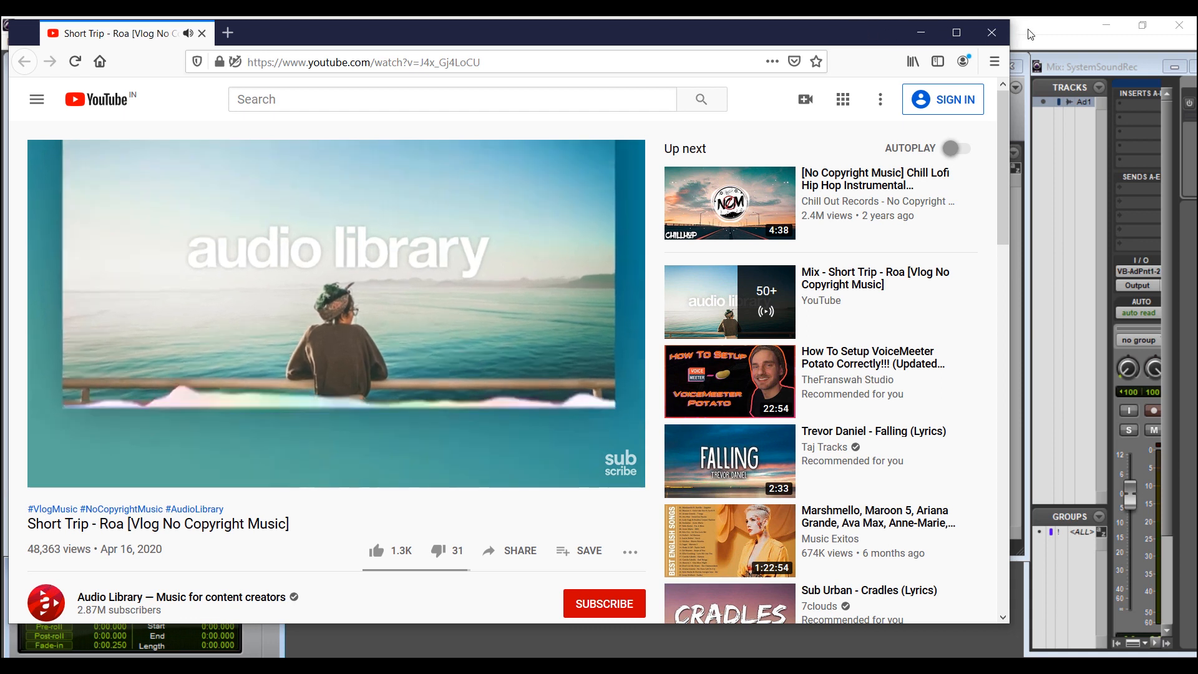
Step: Return to Pro Tools, record-enable the Audio 1 track, and start recording the system sound
key("alt+Tab")
left_click(119, 309)
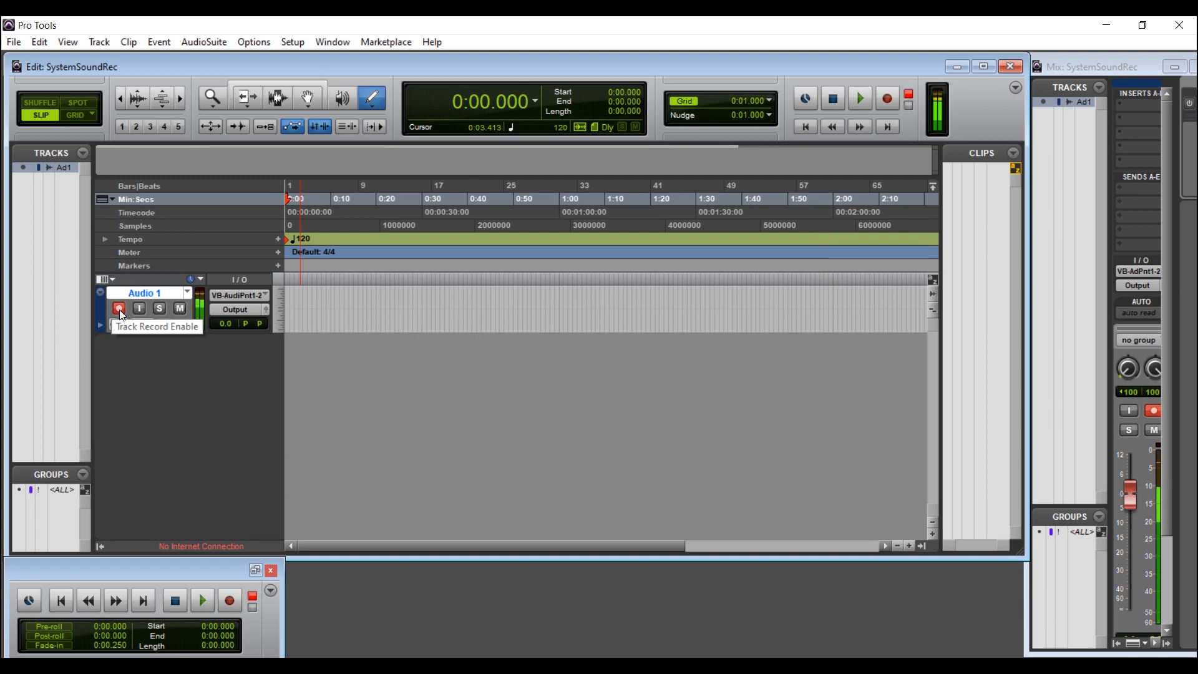
left_click(230, 603)
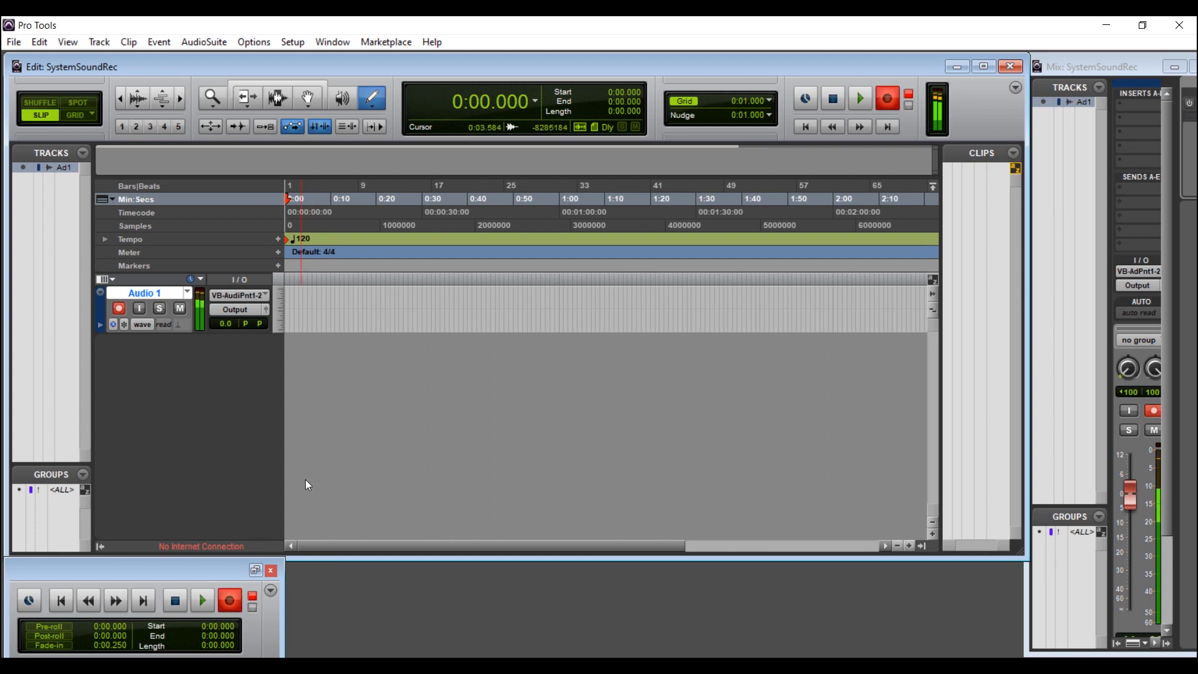
key("space")
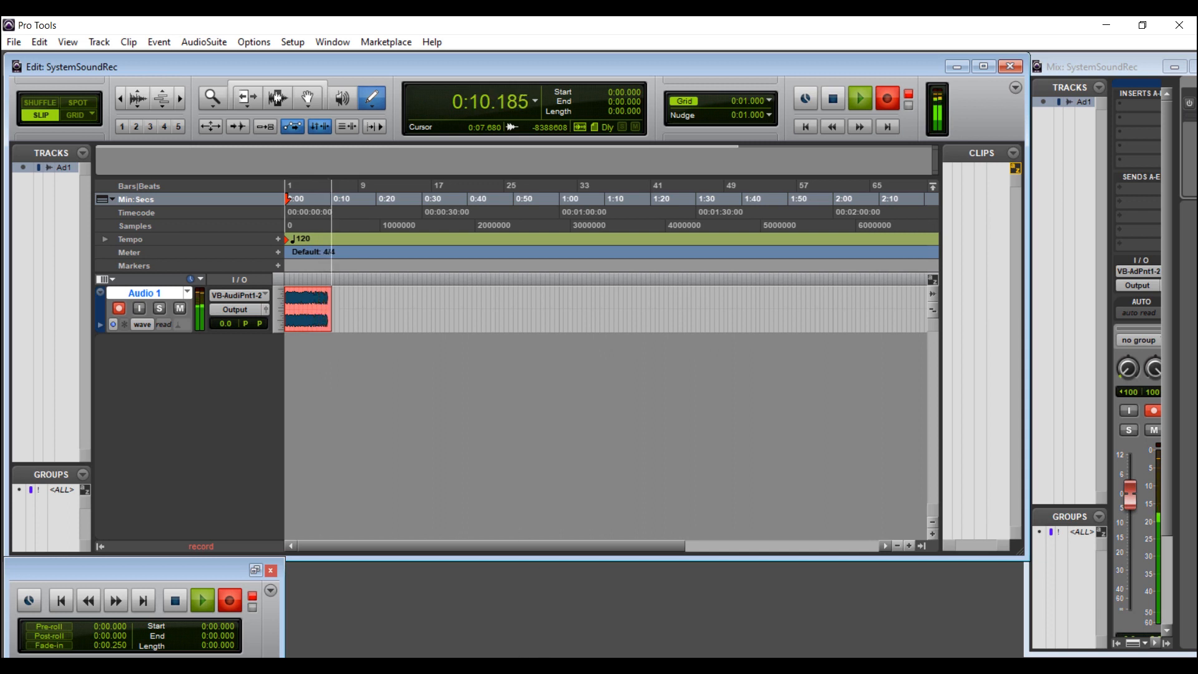
Step: Let the recording capture more of the music, and pause the YouTube video in the browser
key("alt+Tab")
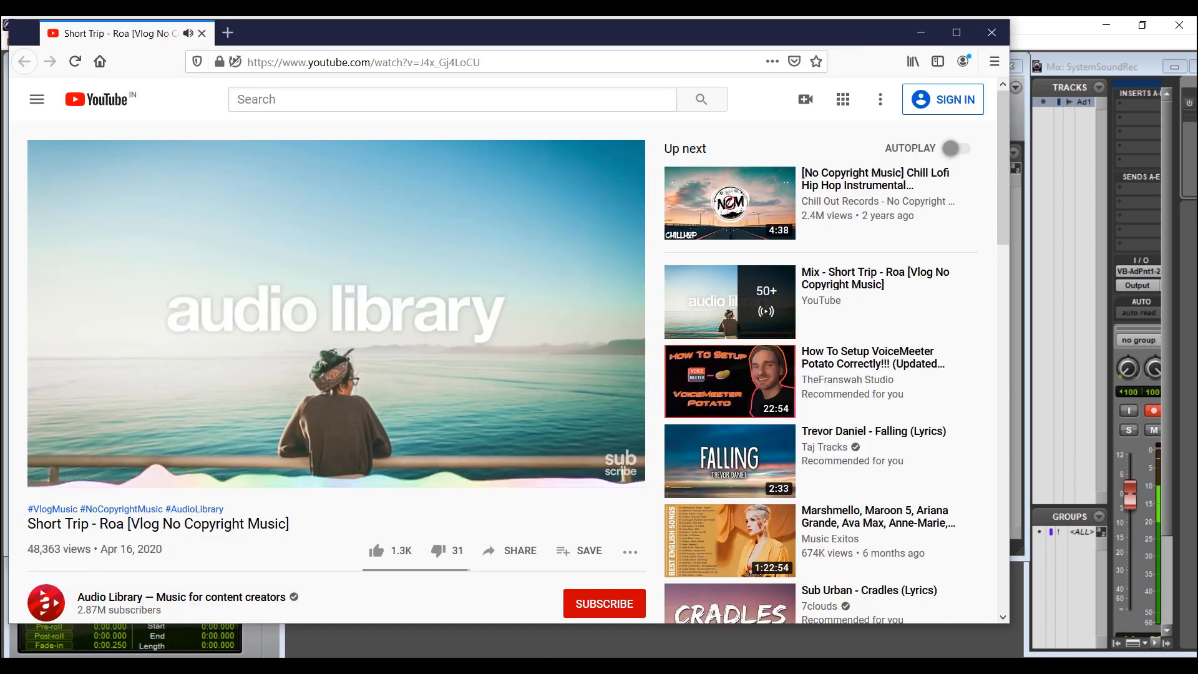
key("alt+Tab")
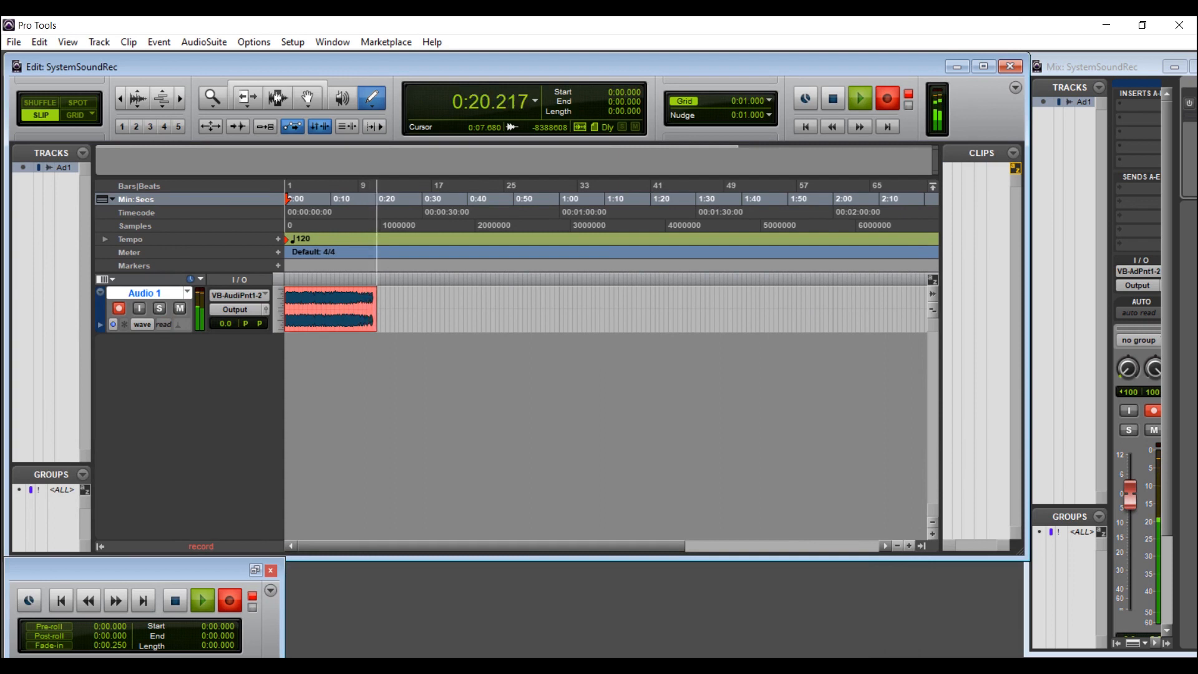
key("alt+Tab")
left_click(54, 473)
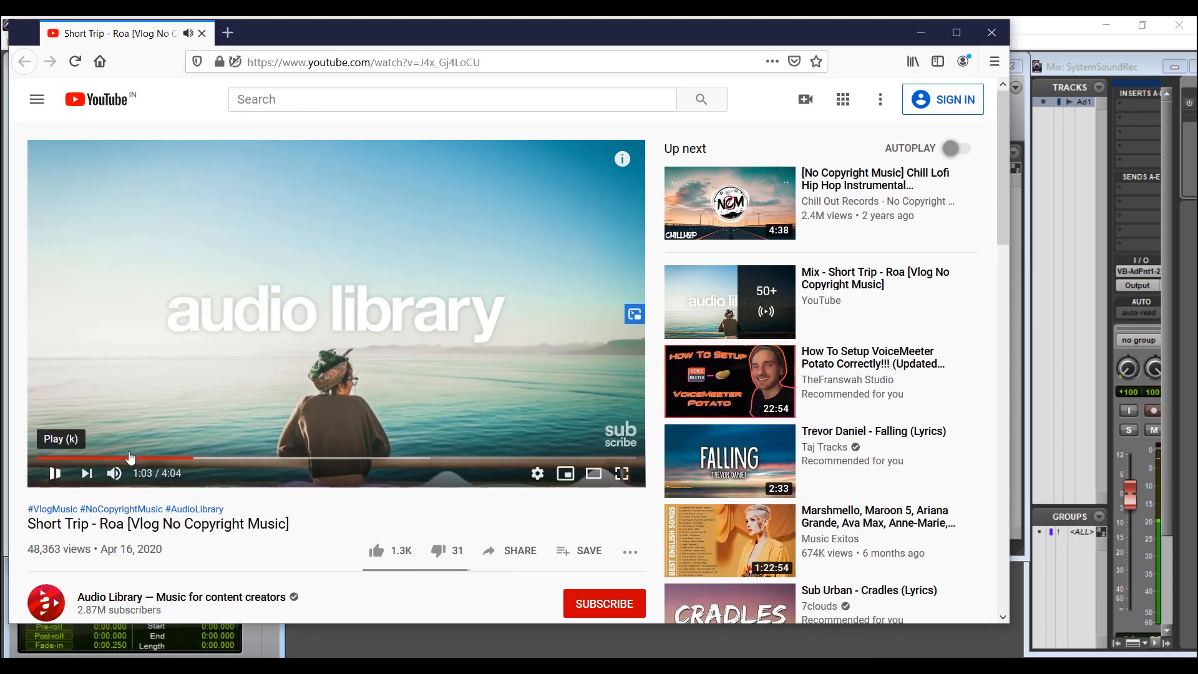
Step: Switch back to Pro Tools, end the recording on Audio 1, and play back the recorded clip from near its start
key("alt+Tab")
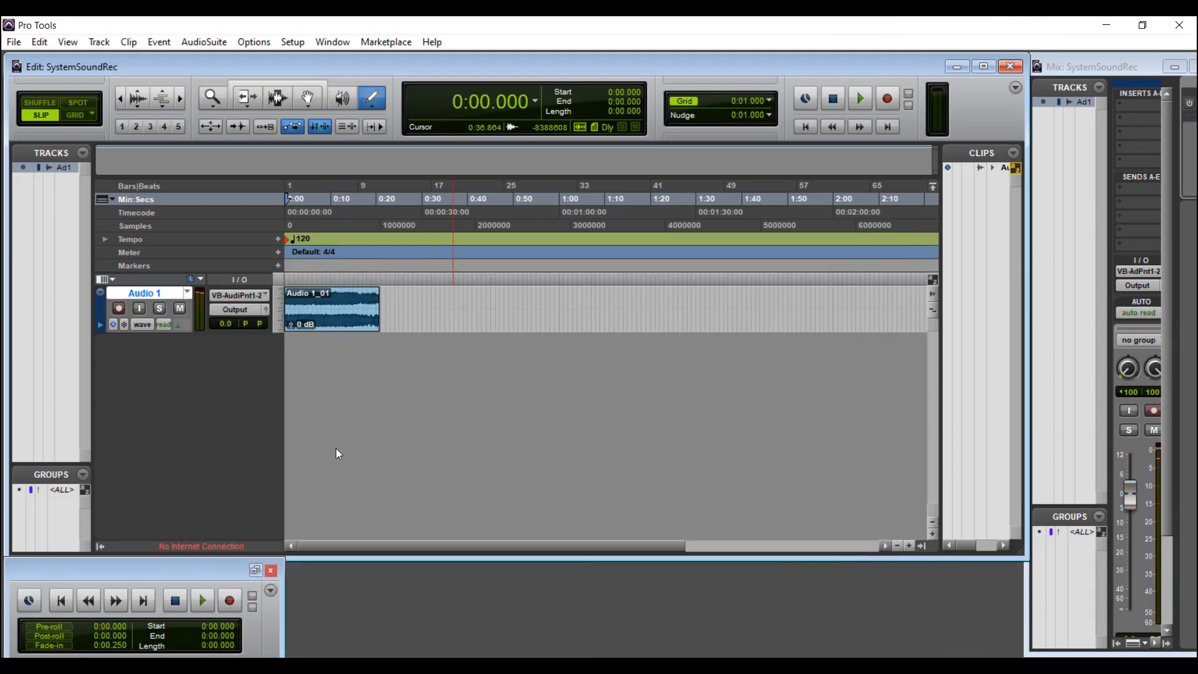
left_click(287, 275)
key("space")
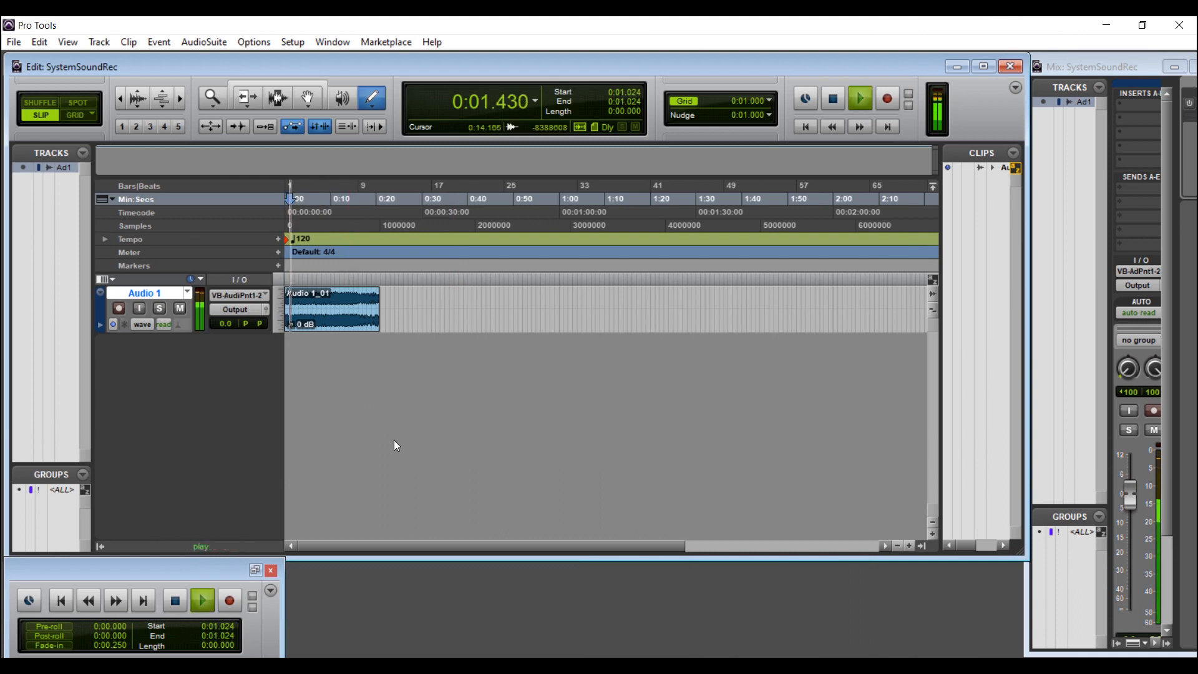